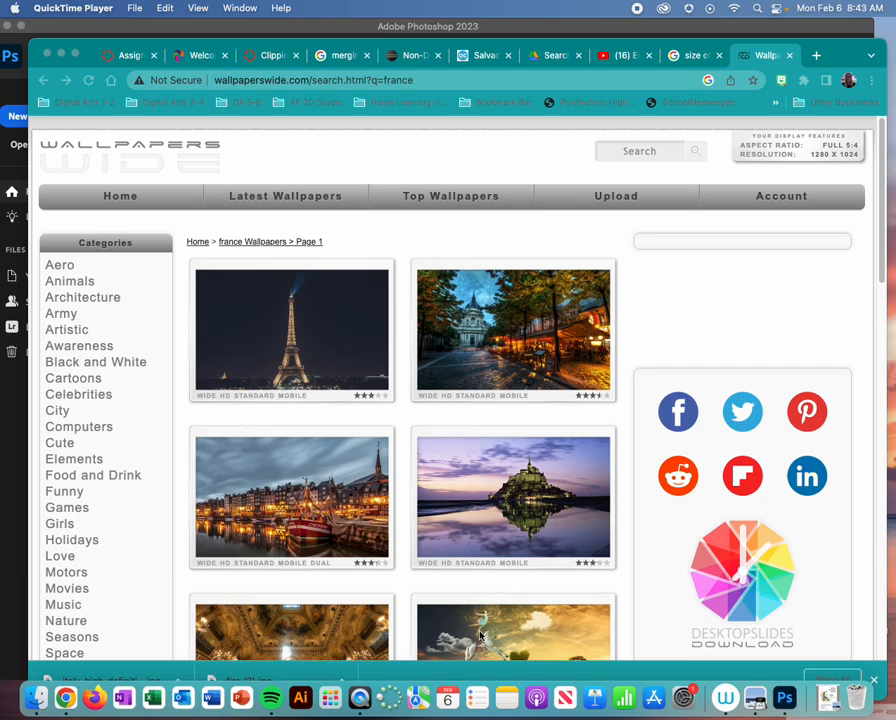
- Browse the France wallpaper search results for a landscape picture to use as a postcard background
{"action": "scroll", "coordinate": [250, 350], "scroll_direction": "down", "scroll_amount": 5}
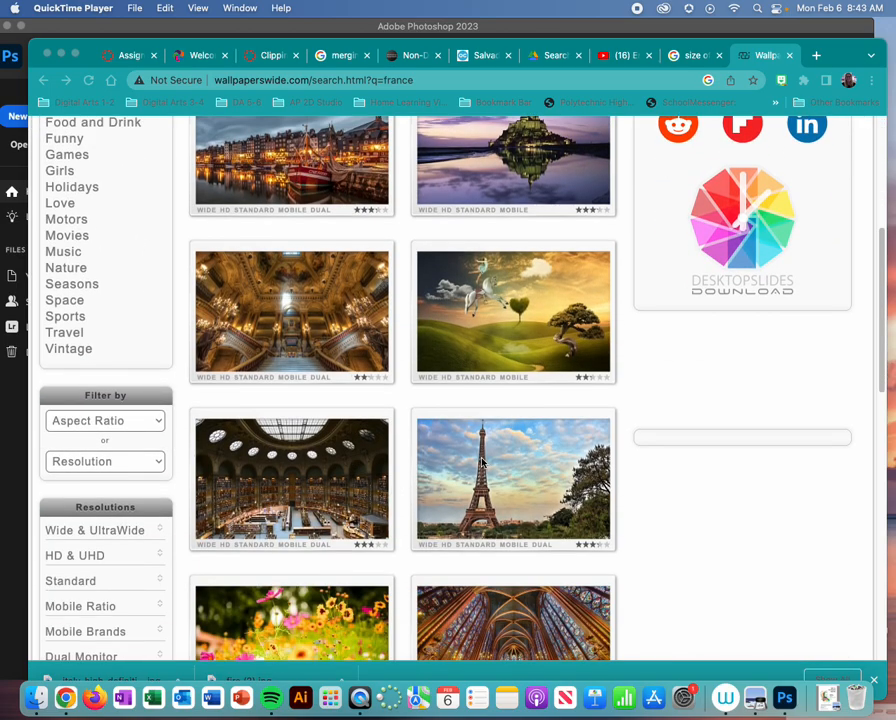
{"action": "scroll", "coordinate": [360, 497], "scroll_direction": "up", "scroll_amount": 5}
{"action": "scroll", "coordinate": [490, 507], "scroll_direction": "down", "scroll_amount": 3}
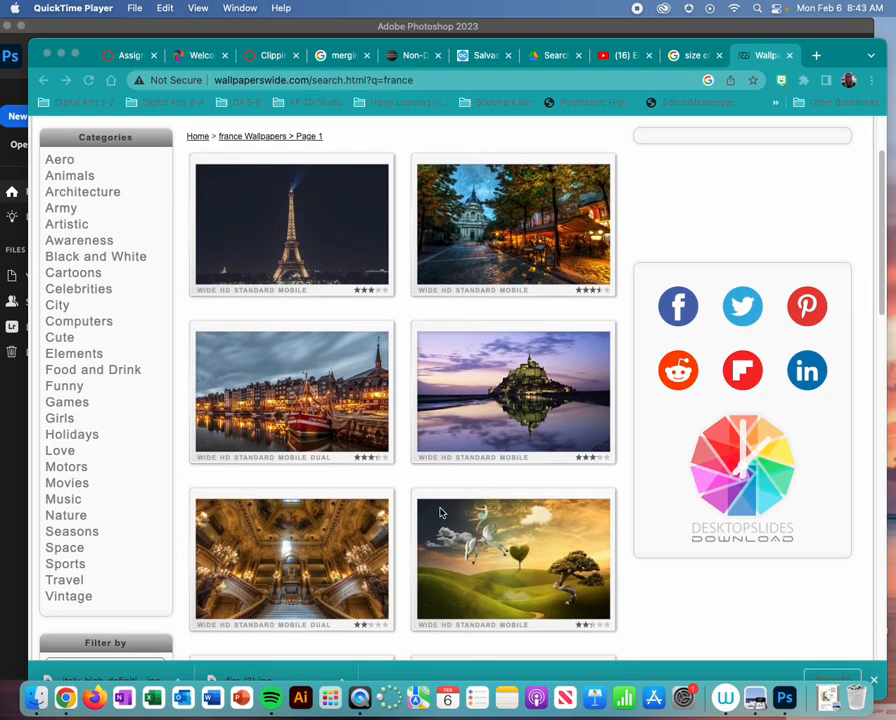
{"action": "scroll", "coordinate": [448, 478], "scroll_direction": "down", "scroll_amount": 6}
{"action": "scroll", "coordinate": [470, 431], "scroll_direction": "up", "scroll_amount": 8}
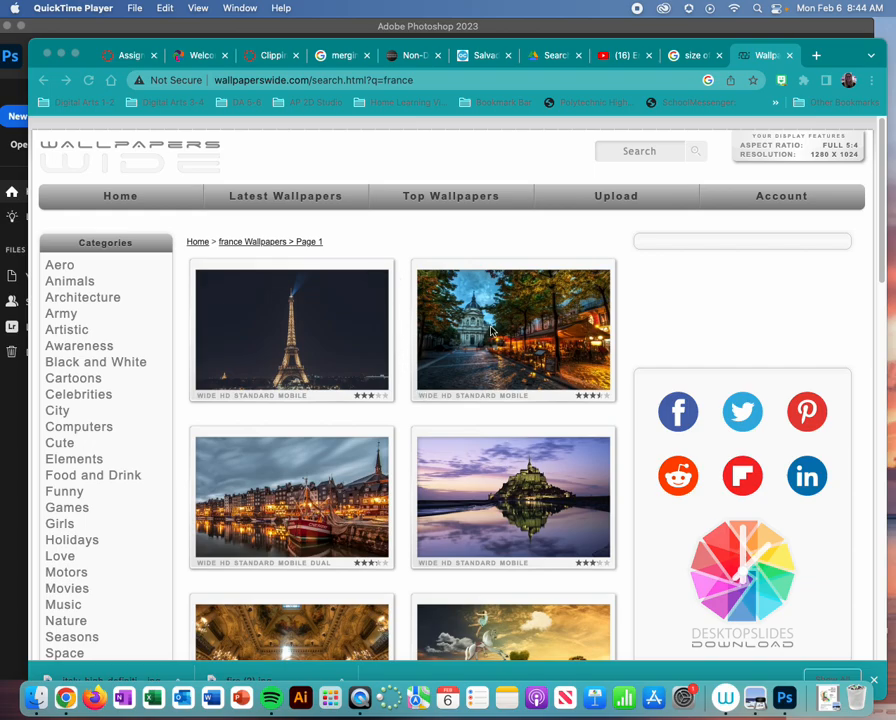
{"action": "scroll", "coordinate": [495, 467], "scroll_direction": "down", "scroll_amount": 5}
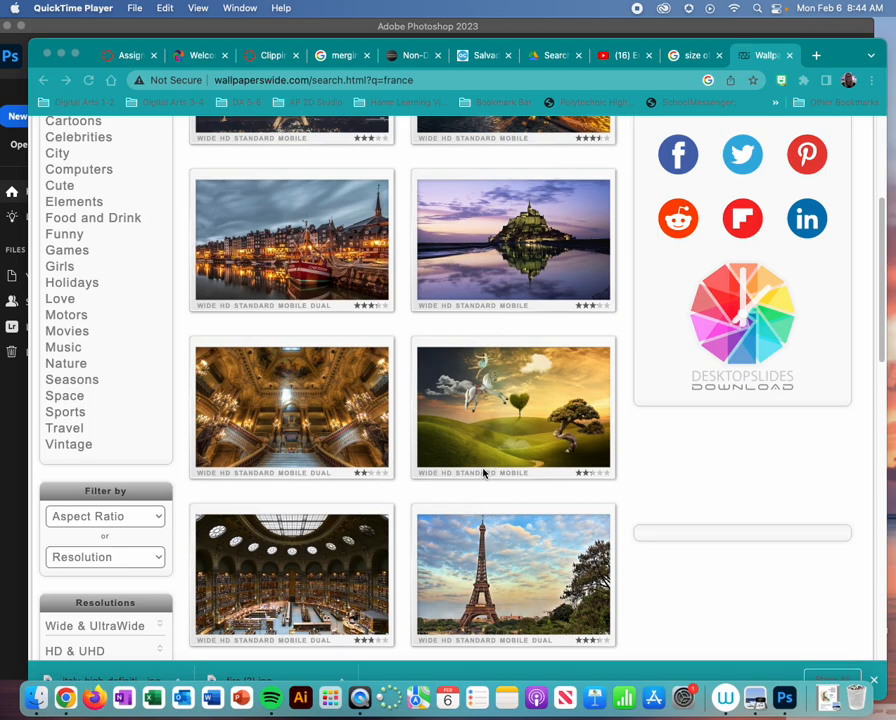
{"action": "scroll", "coordinate": [484, 472], "scroll_direction": "down", "scroll_amount": 7}
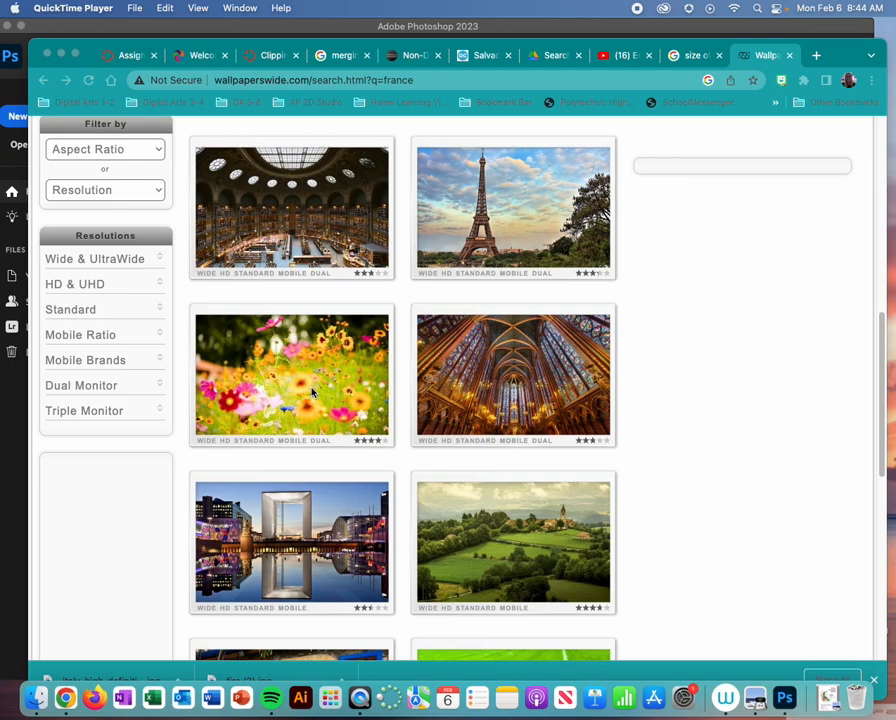
{"action": "scroll", "coordinate": [618, 454], "scroll_direction": "down", "scroll_amount": 5}
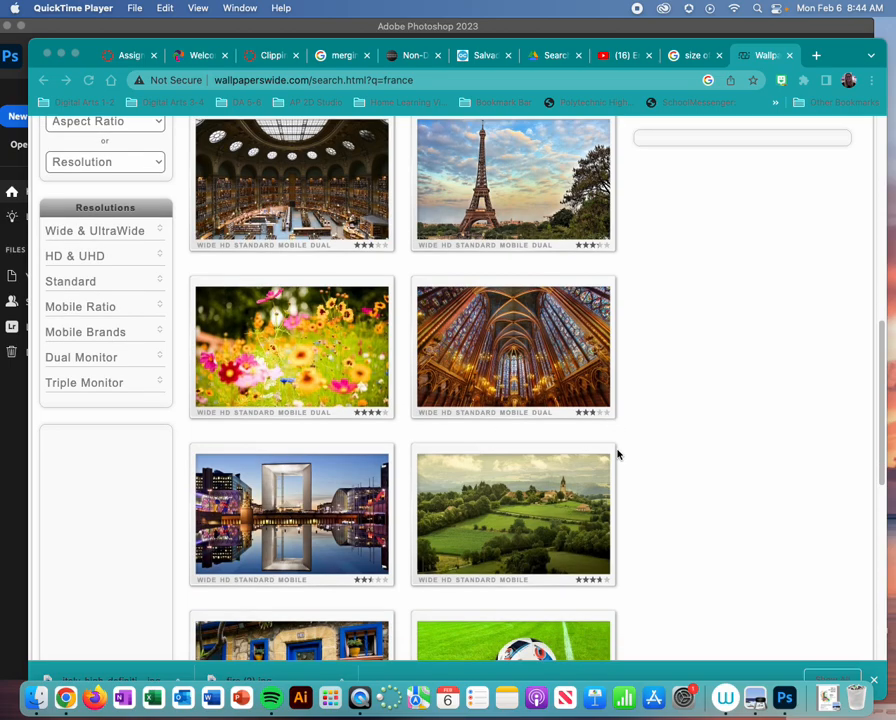
{"action": "scroll", "coordinate": [707, 388], "scroll_direction": "up", "scroll_amount": 3}
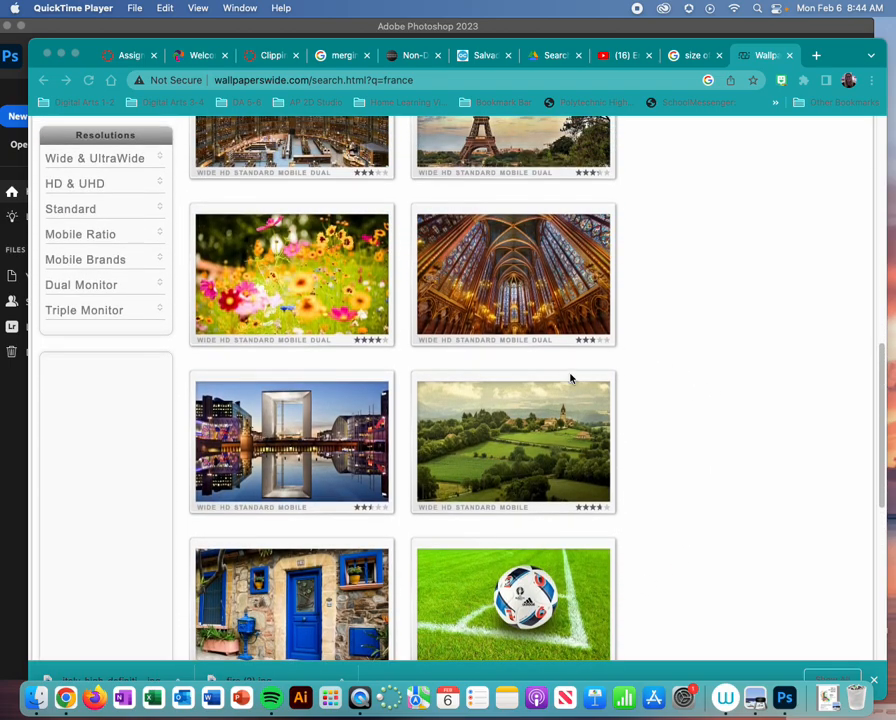
- Download the wallpaper of the green countryside with the church tower in Standard format at 1280 x 1024
{"action": "left_click", "coordinate": [518, 440]}
{"action": "left_click", "coordinate": [517, 440]}
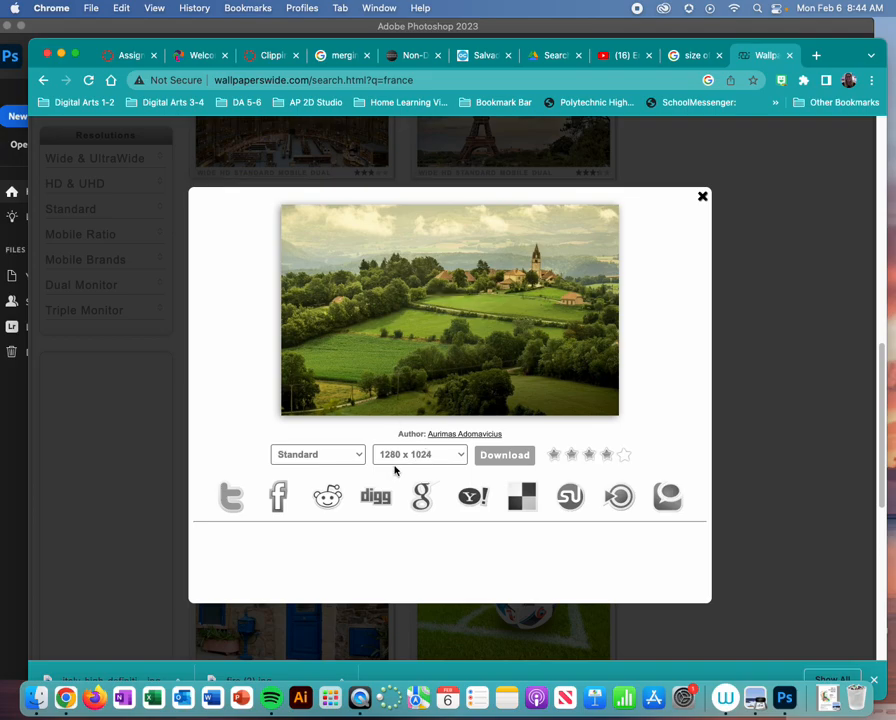
{"action": "left_click", "coordinate": [518, 460]}
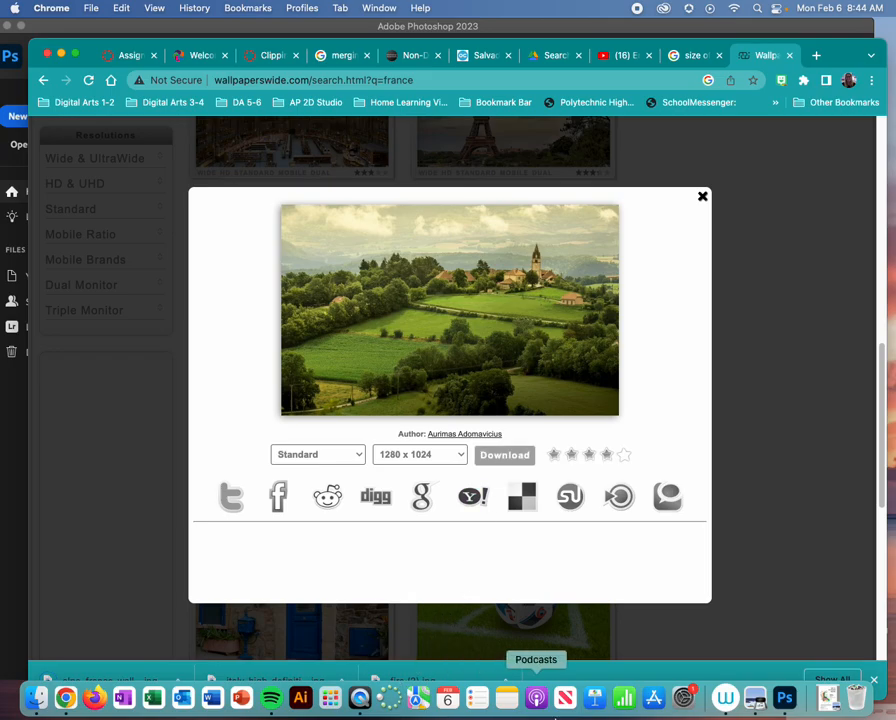
- Switch to Photoshop and start a new document named Postcard
{"action": "left_click", "coordinate": [787, 703]}
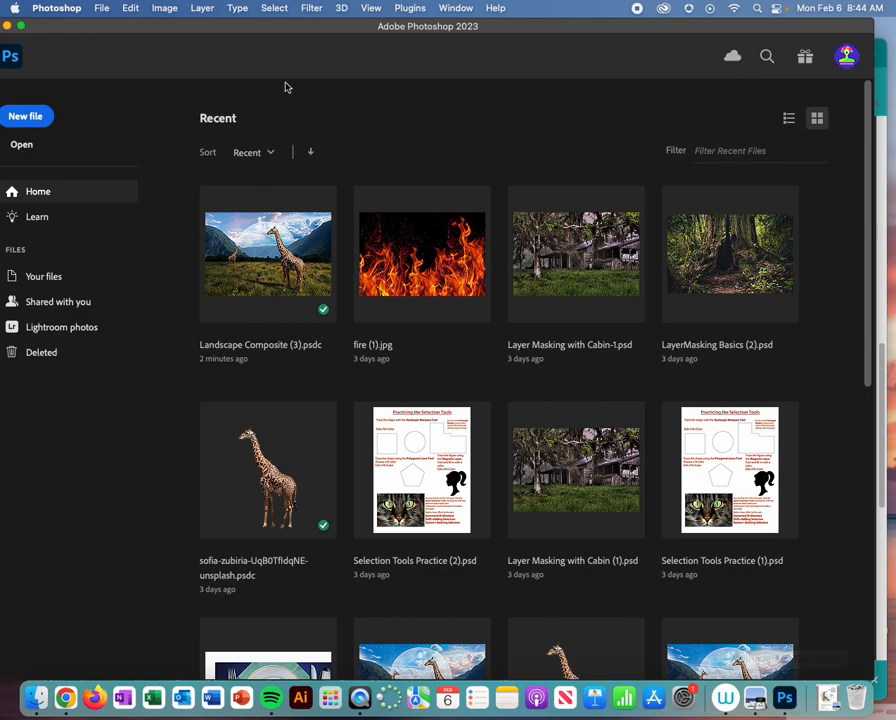
{"action": "left_click", "coordinate": [15, 118]}
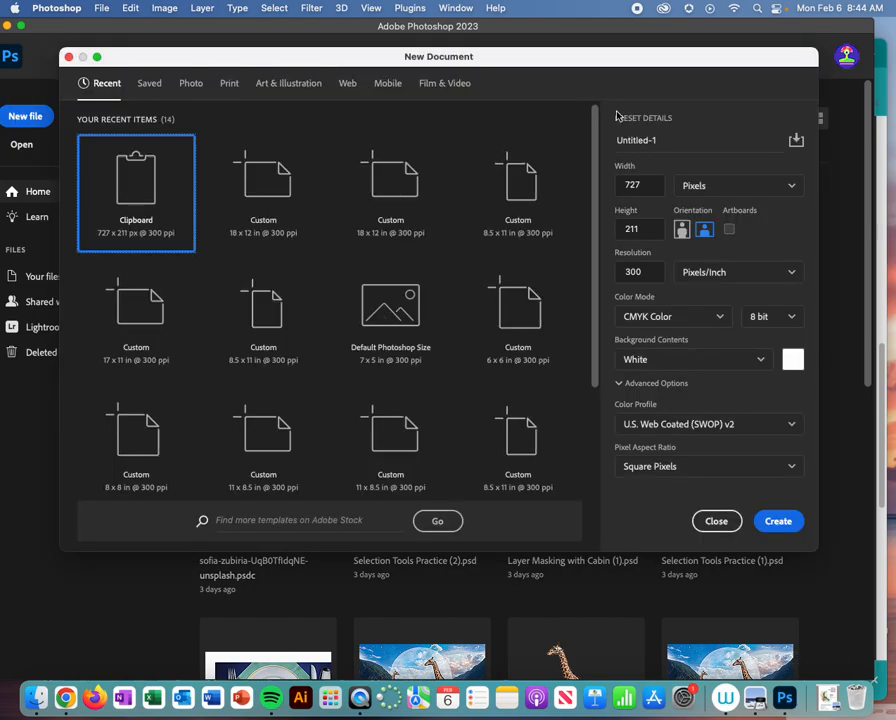
{"action": "left_click", "coordinate": [637, 143]}
{"action": "type", "text": "P"}
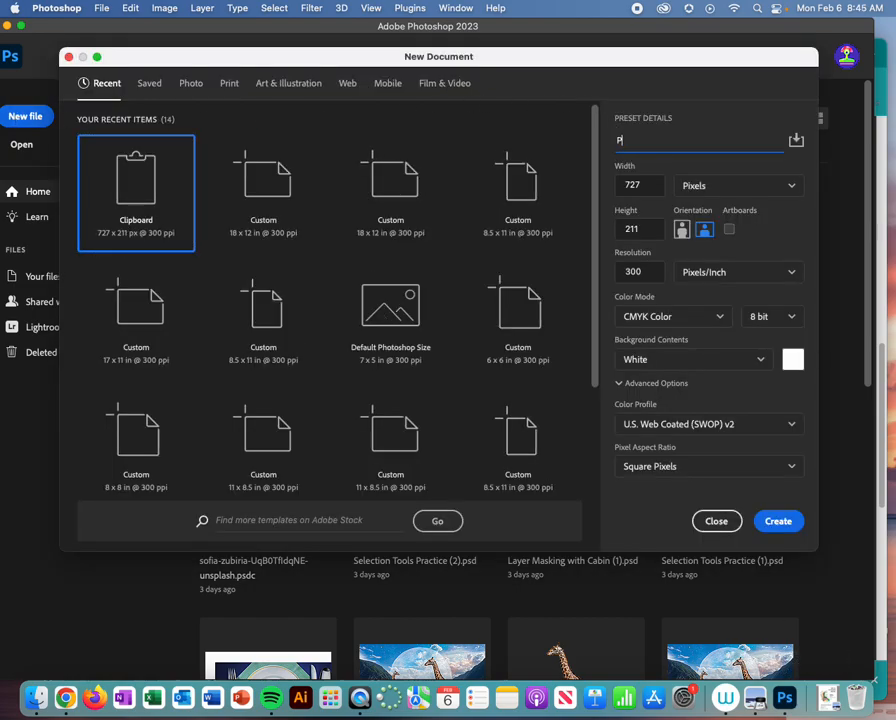
{"action": "type", "text": "ostcard"}
- Set the new document's units to inches, width to 3.5 and height to 5, and create it
{"action": "left_click", "coordinate": [686, 186]}
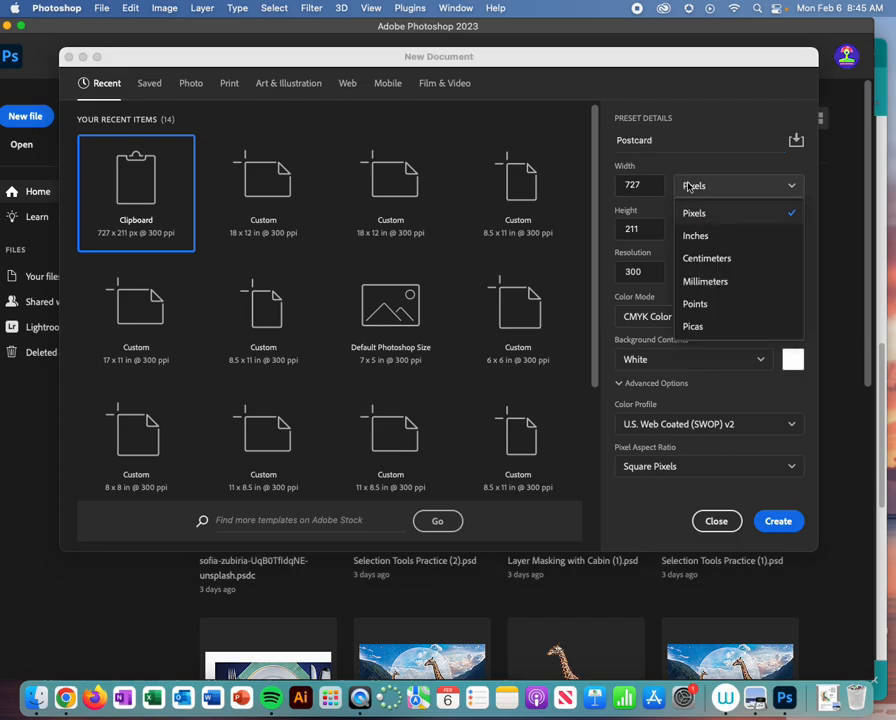
{"action": "left_click", "coordinate": [697, 244]}
{"action": "left_click_drag", "start_coordinate": [652, 184], "coordinate": [590, 185]}
{"action": "type", "text": "3.5"}
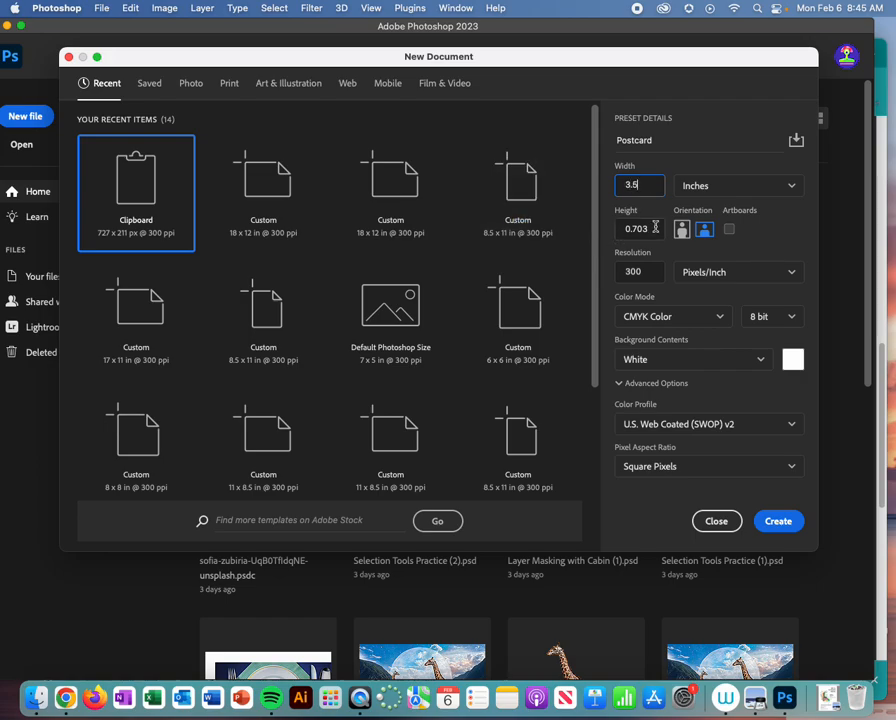
{"action": "key", "text": "Tab"}
{"action": "type", "text": "5"}
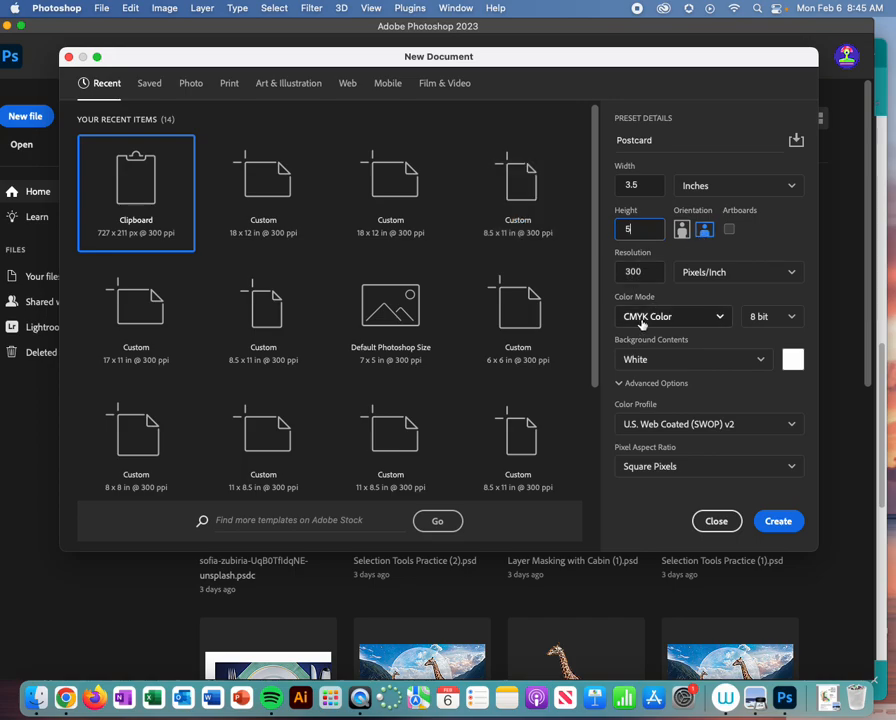
{"action": "left_click", "coordinate": [780, 521]}
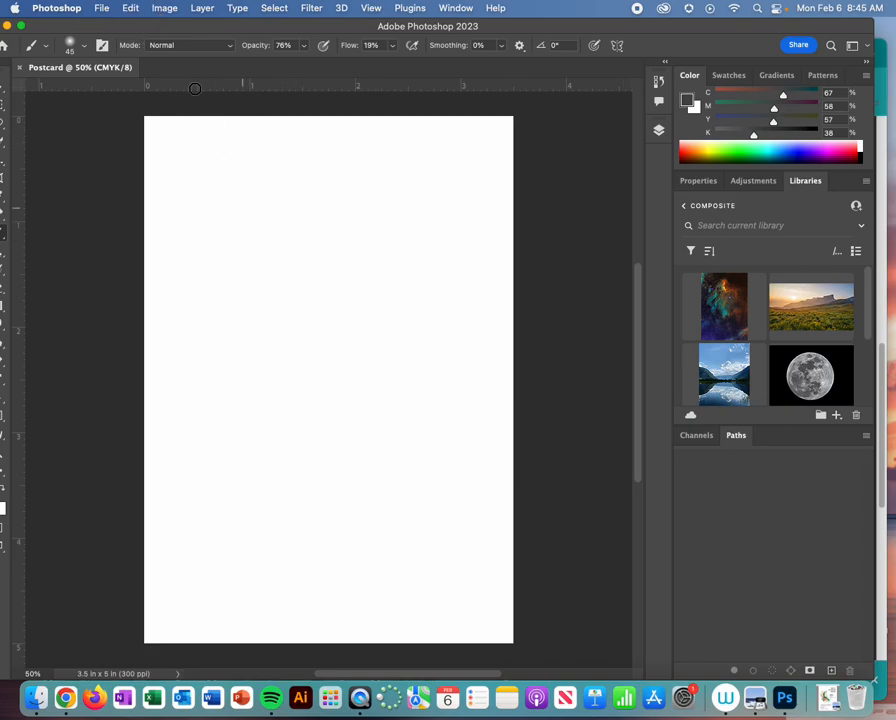
- Change the canvas size to 5 inches wide by 3.5 inches high, accepting the clipping
{"action": "left_click", "coordinate": [129, 8]}
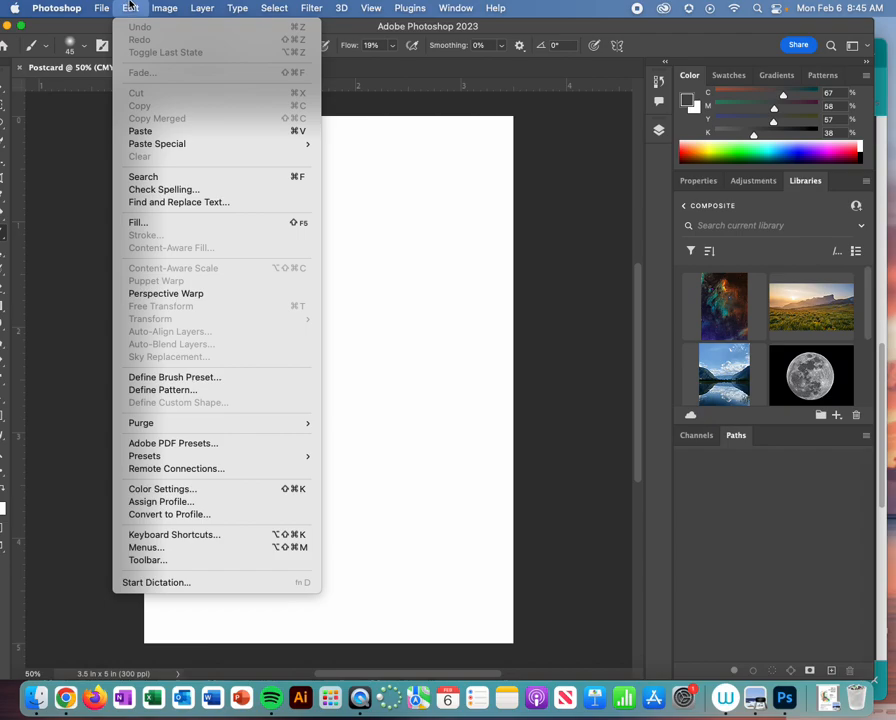
{"action": "mouse_move", "coordinate": [156, 8]}
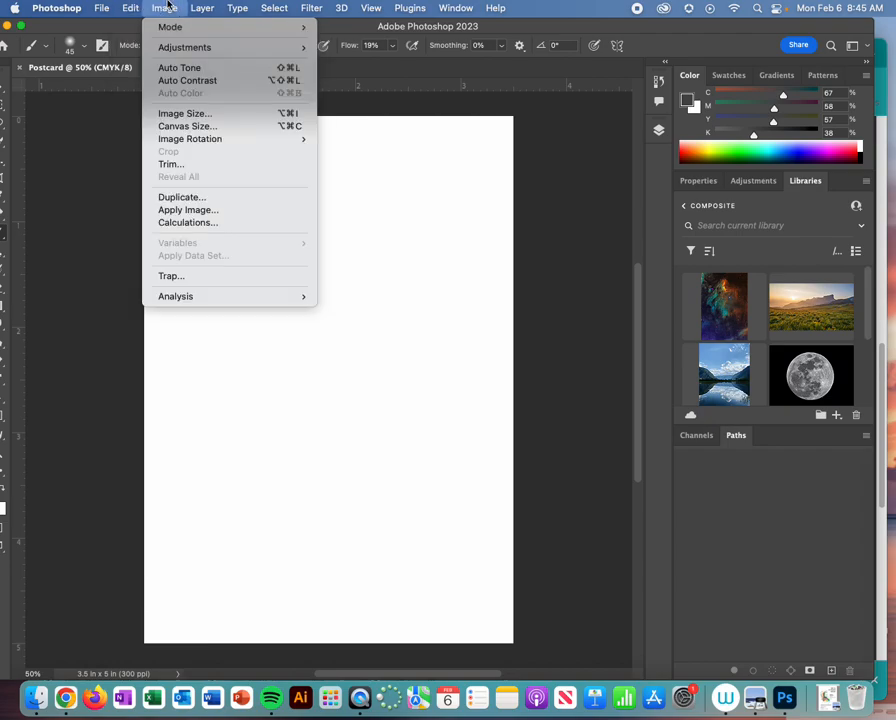
{"action": "left_click", "coordinate": [186, 127]}
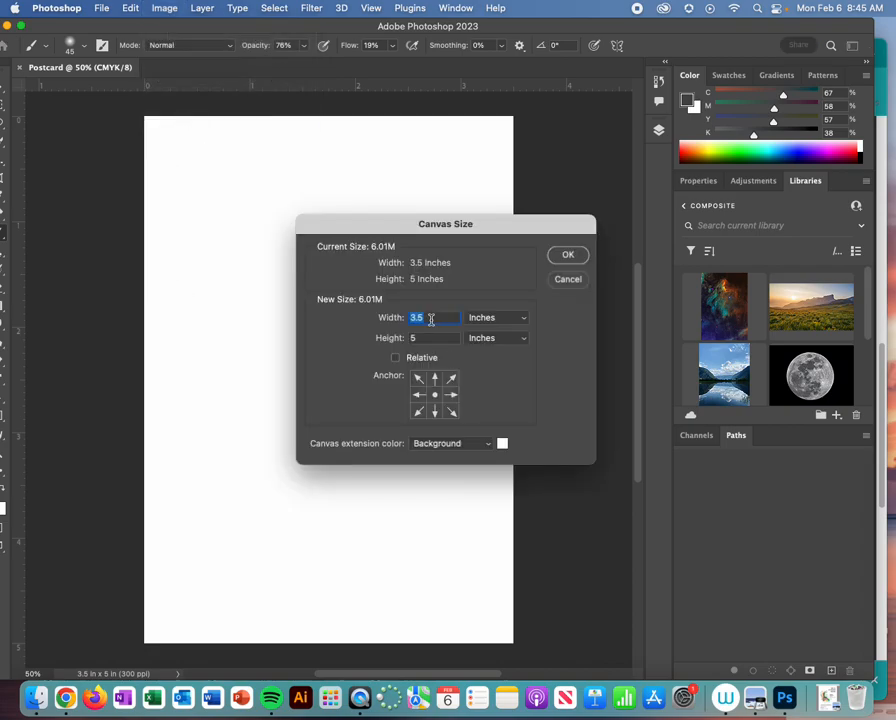
{"action": "type", "text": "5"}
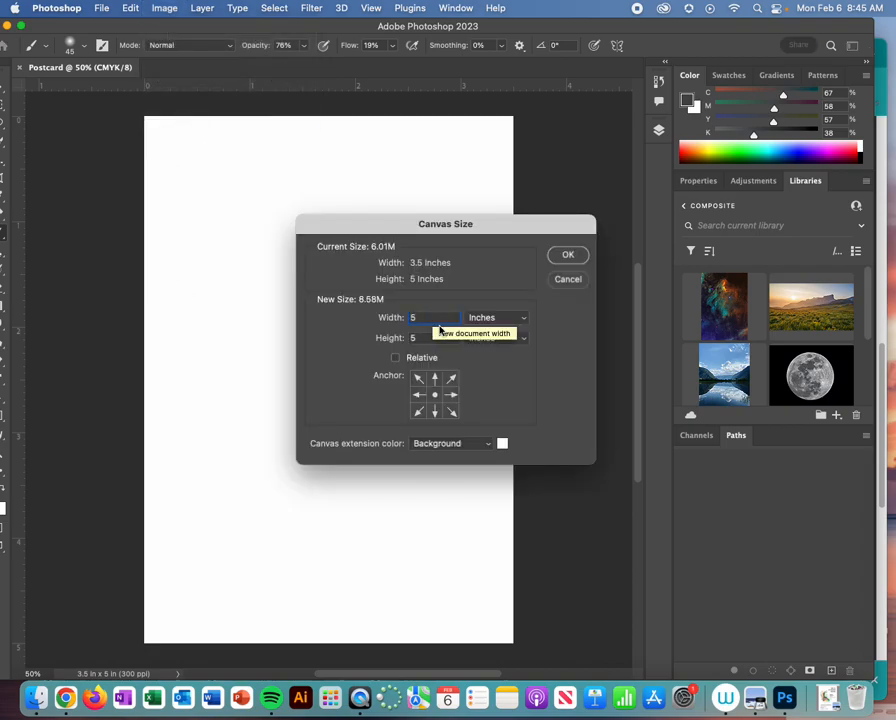
{"action": "key", "text": "Tab"}
{"action": "type", "text": "3.5"}
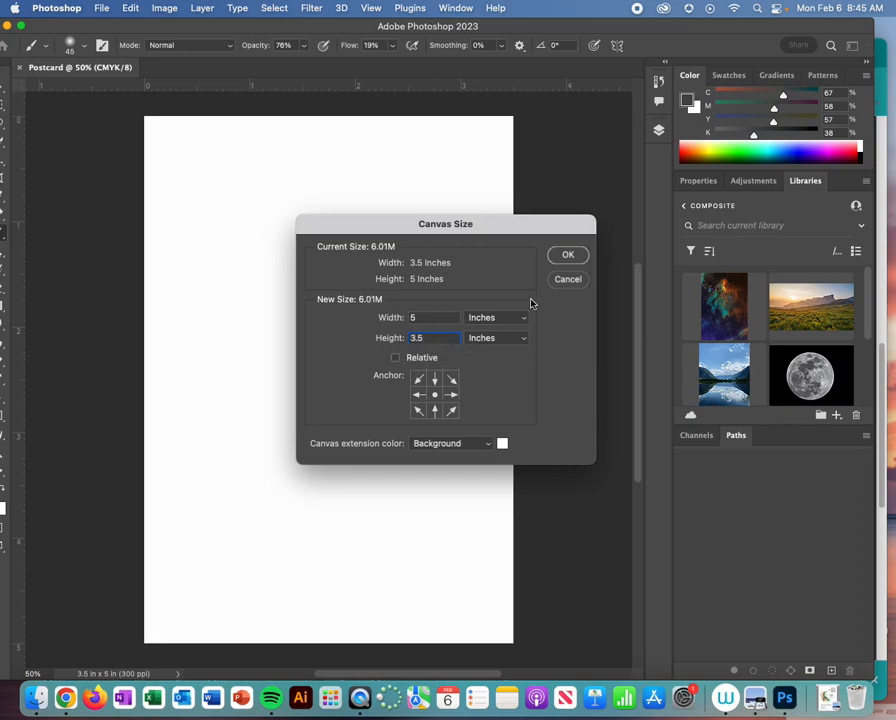
{"action": "left_click", "coordinate": [569, 257]}
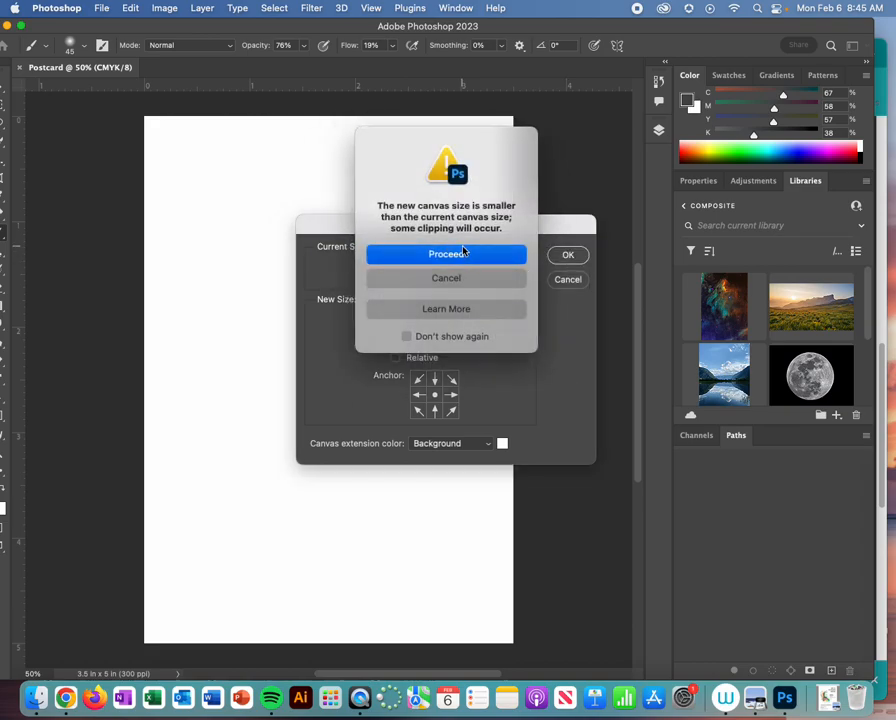
{"action": "left_click", "coordinate": [456, 254]}
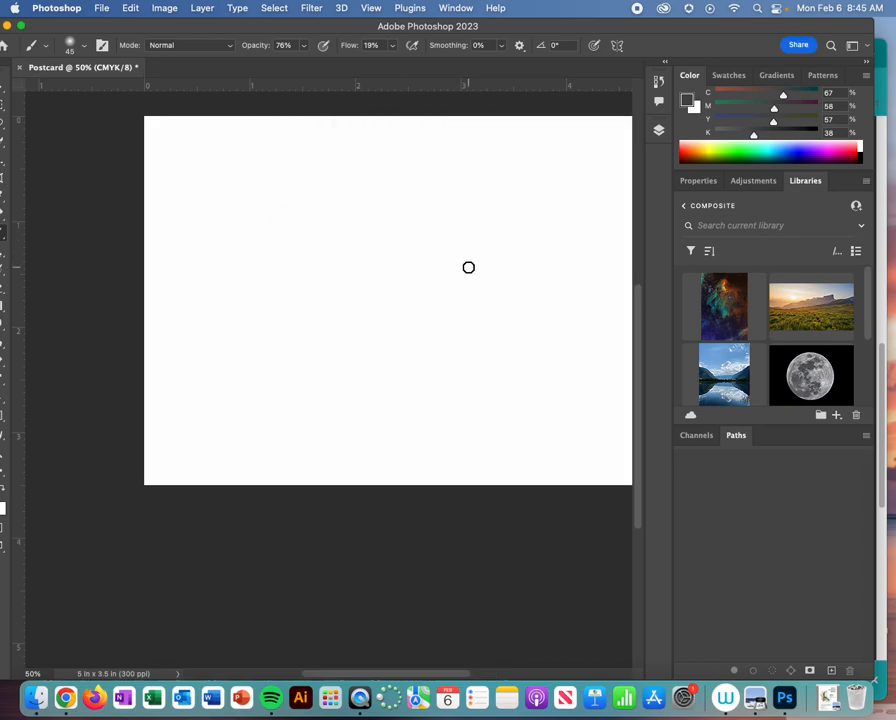
{"action": "key", "text": "super+minus"}
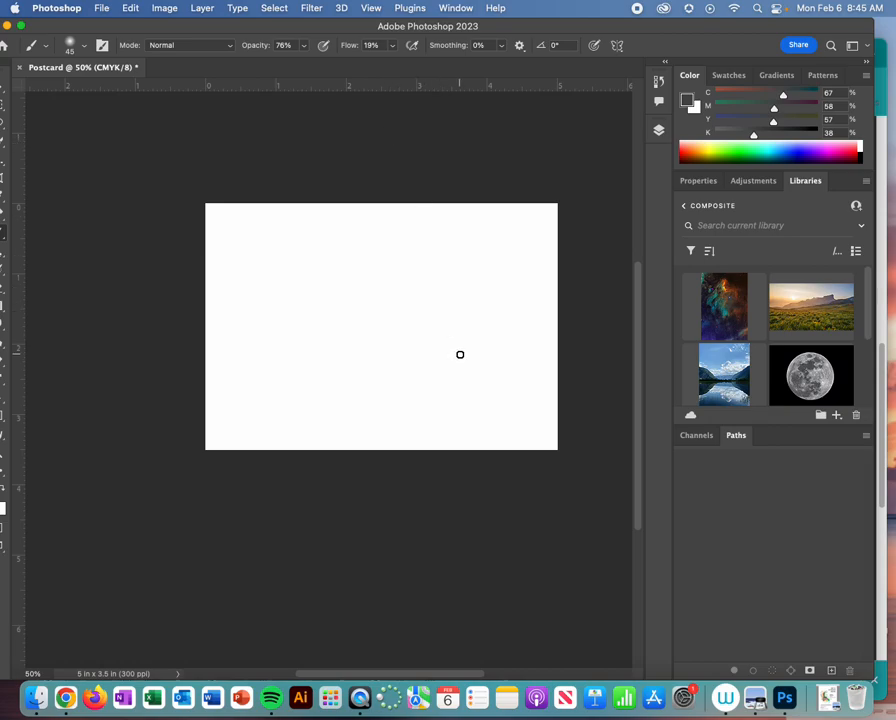
- Place vertical guides about 0.12 in inside the canvas's left and right edges and a horizontal guide about 0.12 in below its top edge
{"action": "left_click_drag", "start_coordinate": [320, 28], "coordinate": [356, 28]}
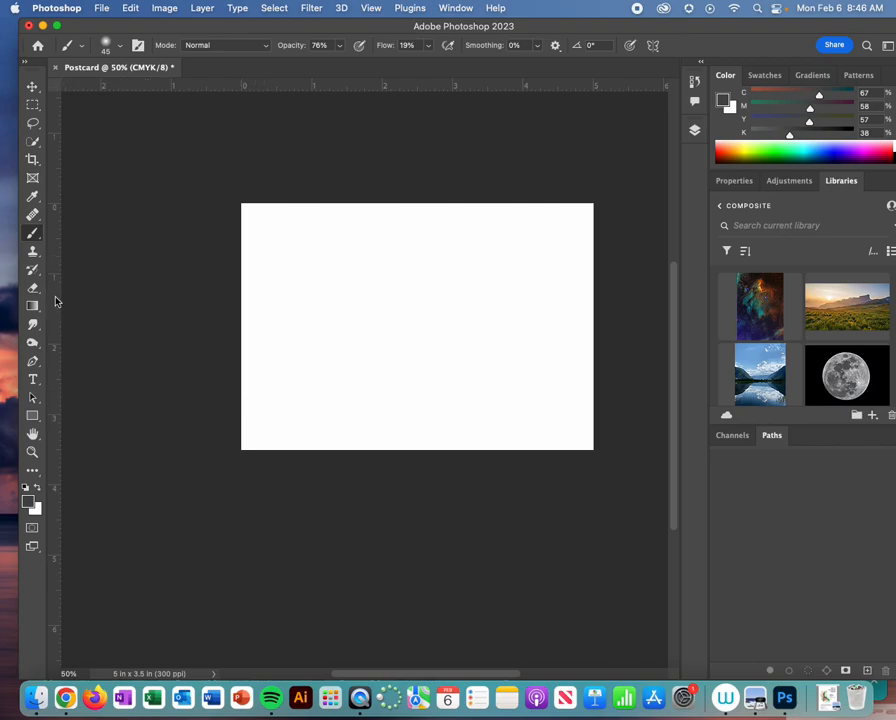
{"action": "left_click_drag", "start_coordinate": [54, 297], "coordinate": [250, 306]}
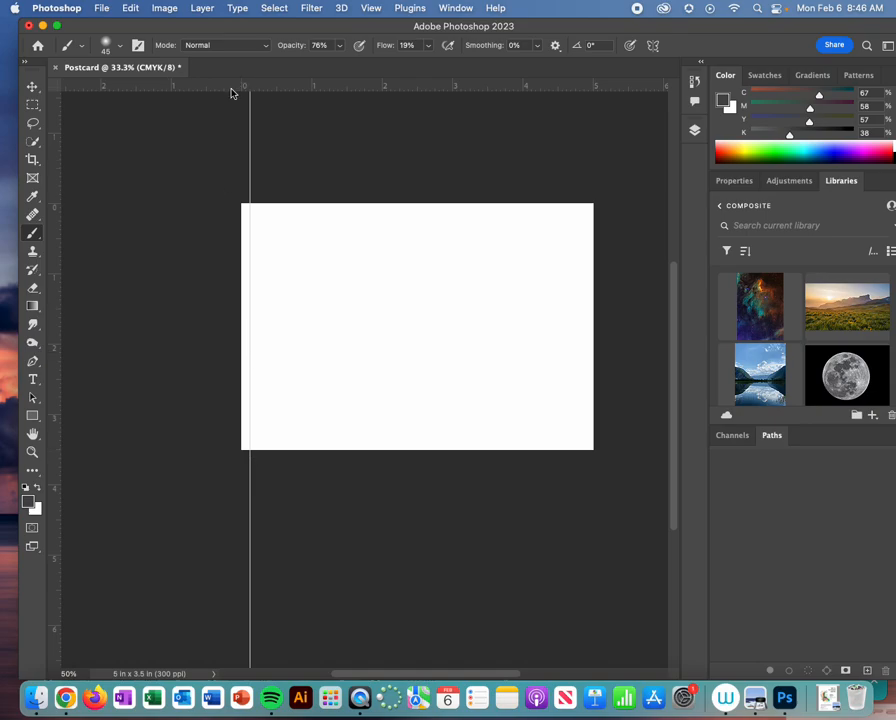
{"action": "left_click_drag", "start_coordinate": [226, 88], "coordinate": [240, 211]}
{"action": "left_click_drag", "start_coordinate": [54, 292], "coordinate": [585, 255]}
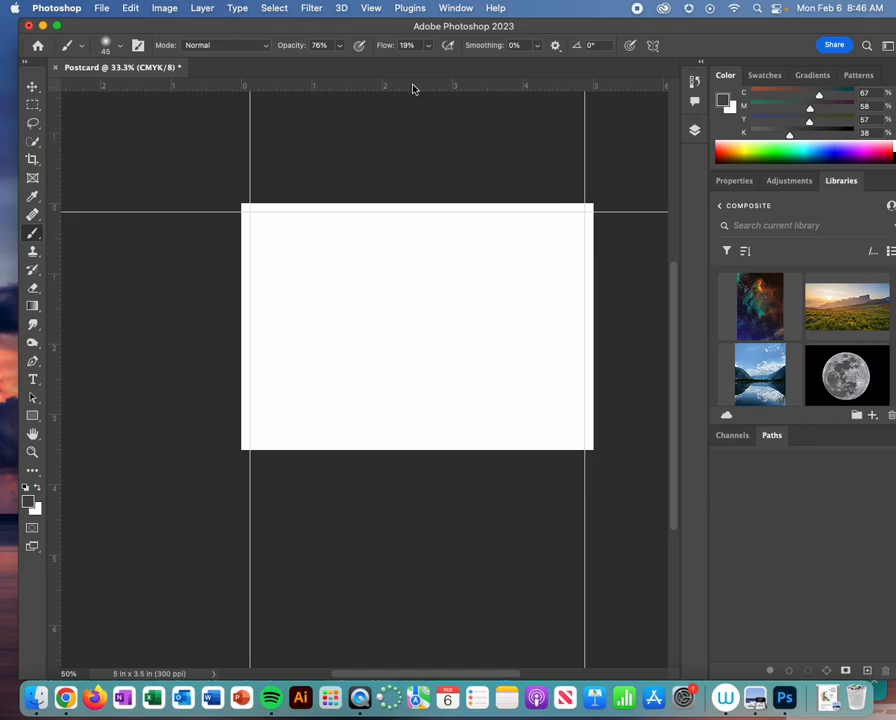
- Check the canvas size settings and place a horizontal guide about 0.12 in above the canvas's bottom edge
{"action": "left_click", "coordinate": [163, 8]}
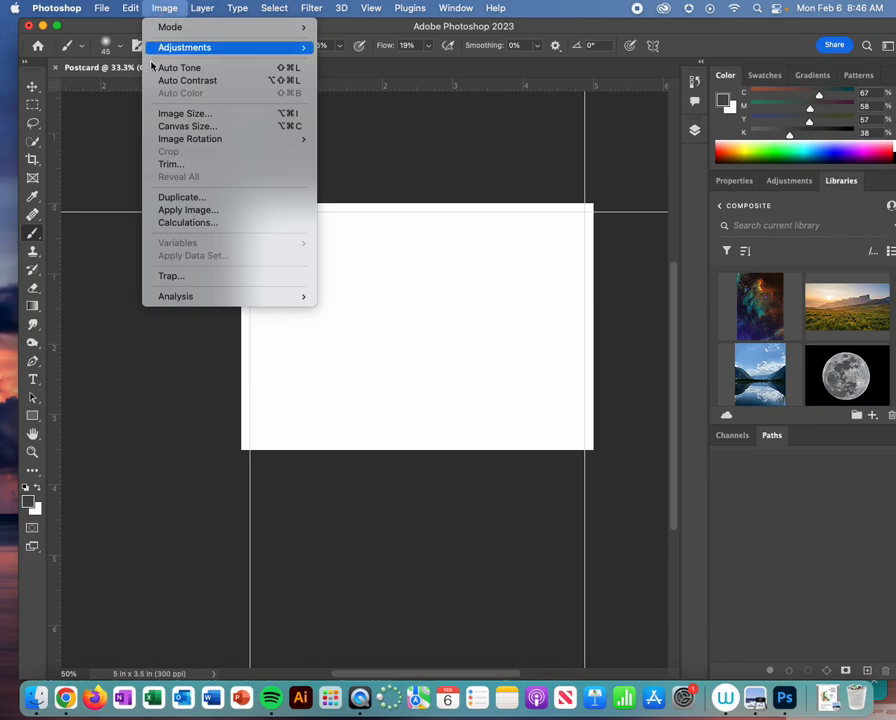
{"action": "left_click", "coordinate": [181, 127]}
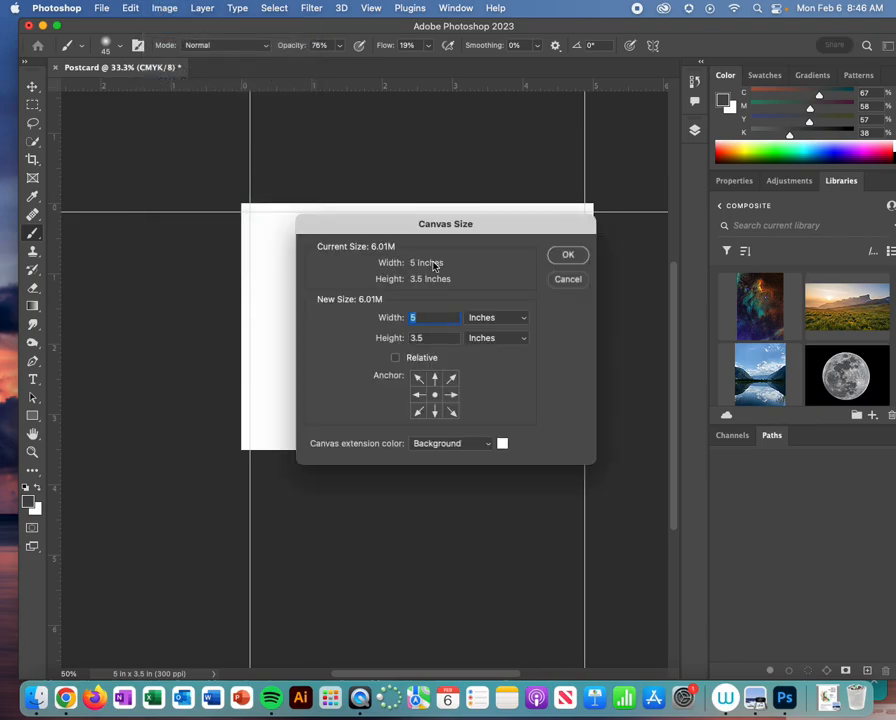
{"action": "left_click", "coordinate": [484, 319]}
{"action": "left_click", "coordinate": [484, 318]}
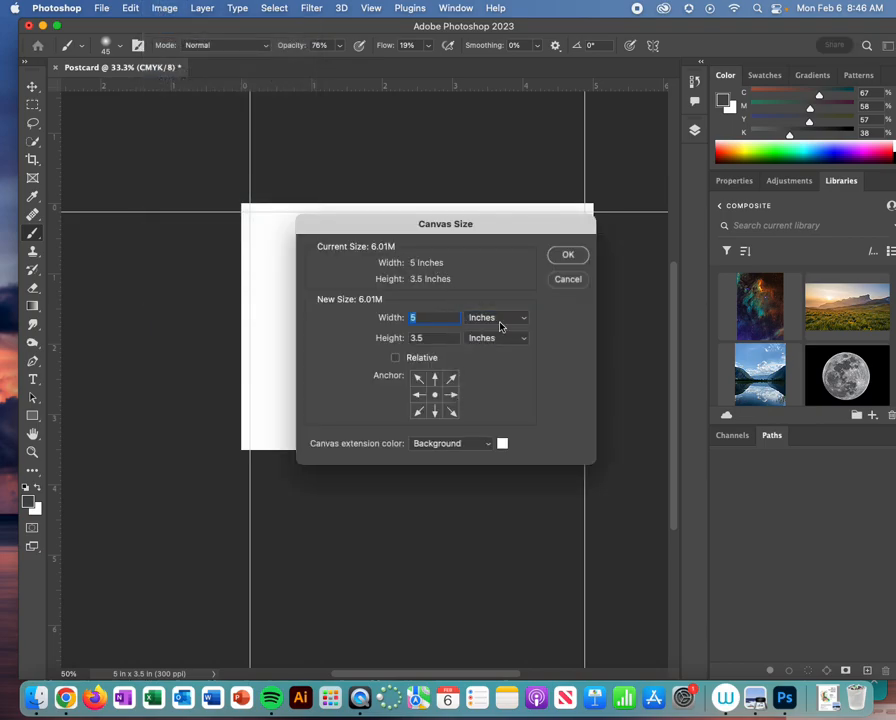
{"action": "left_click", "coordinate": [568, 255]}
{"action": "mouse_move", "coordinate": [415, 88]}
{"action": "left_mouse_down"}
{"action": "mouse_move", "coordinate": [460, 450]}
{"action": "mouse_move", "coordinate": [459, 440]}
{"action": "left_mouse_up"}
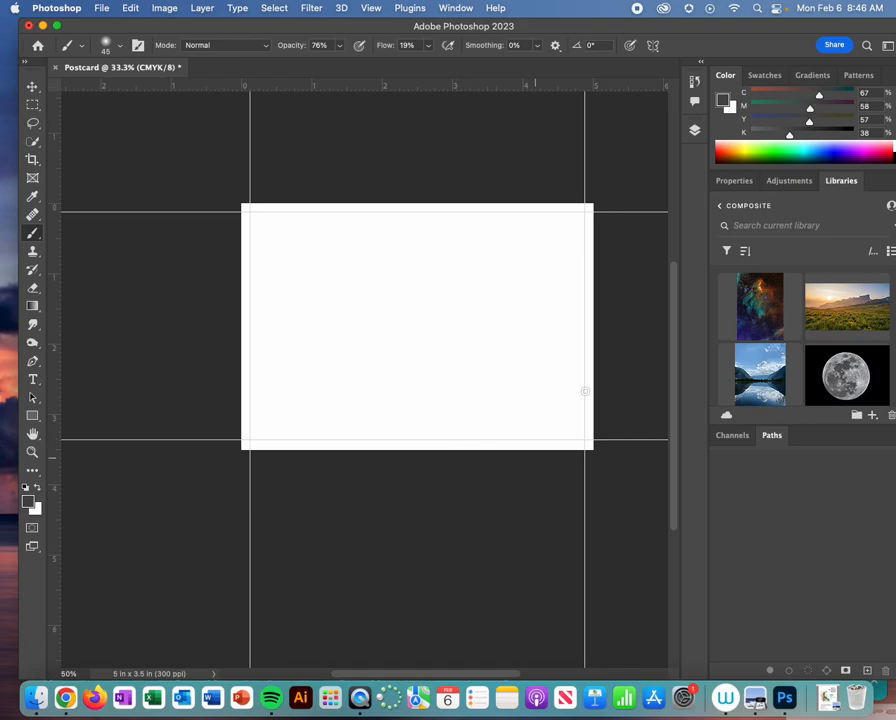
- Place the alps_france wallpaper image from the Downloads folder as an embedded image in the postcard
{"action": "left_click", "coordinate": [695, 130]}
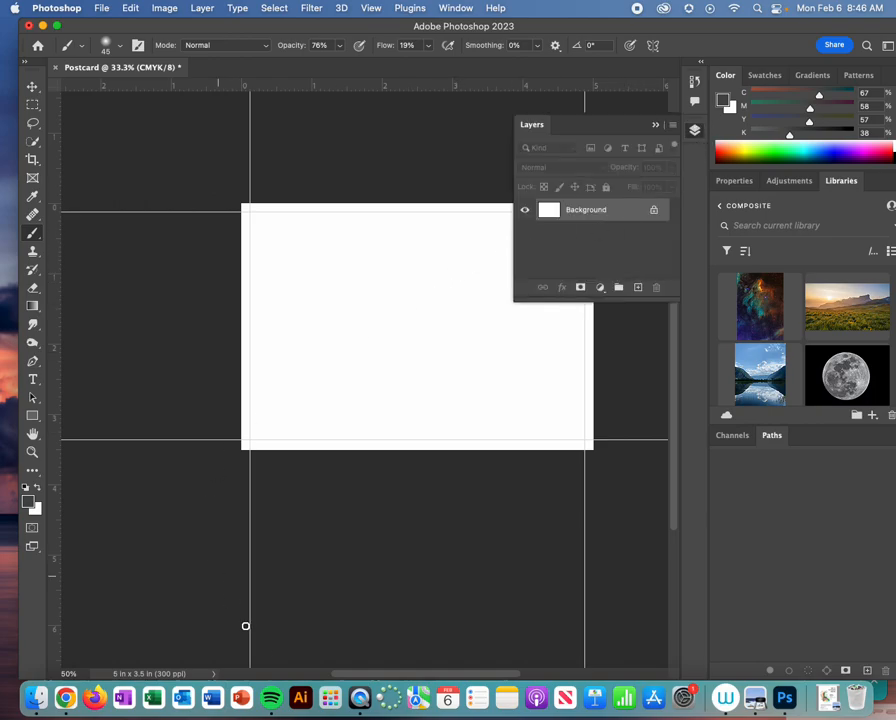
{"action": "left_click", "coordinate": [104, 8]}
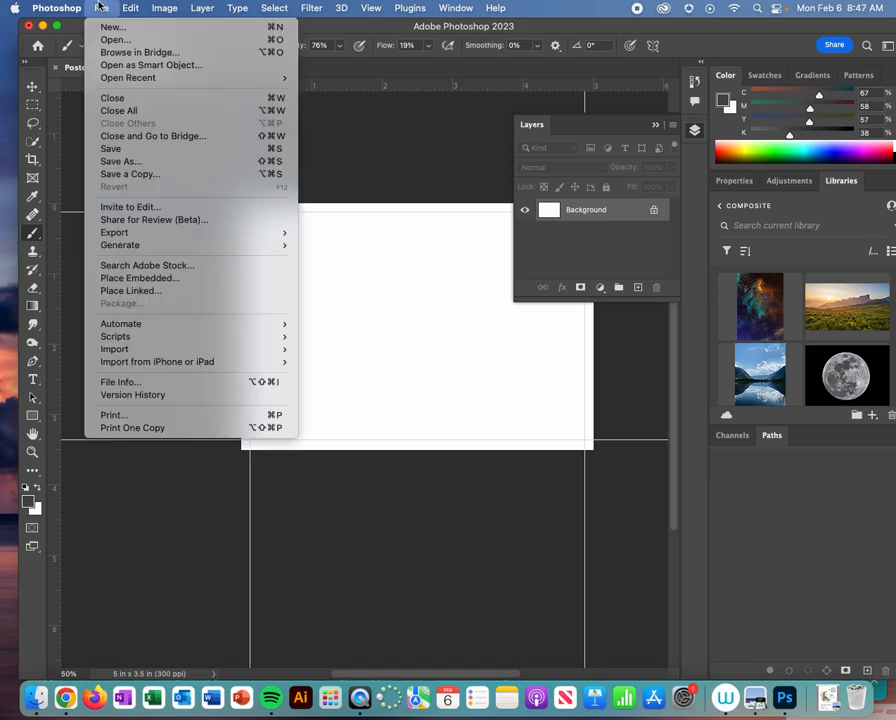
{"action": "left_click", "coordinate": [145, 279]}
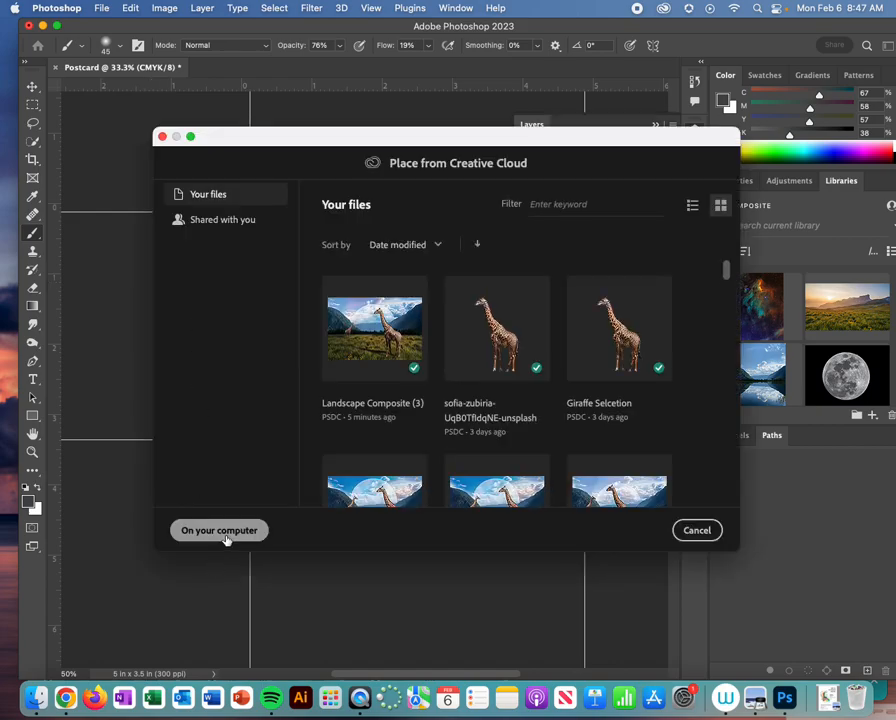
{"action": "left_click", "coordinate": [235, 532]}
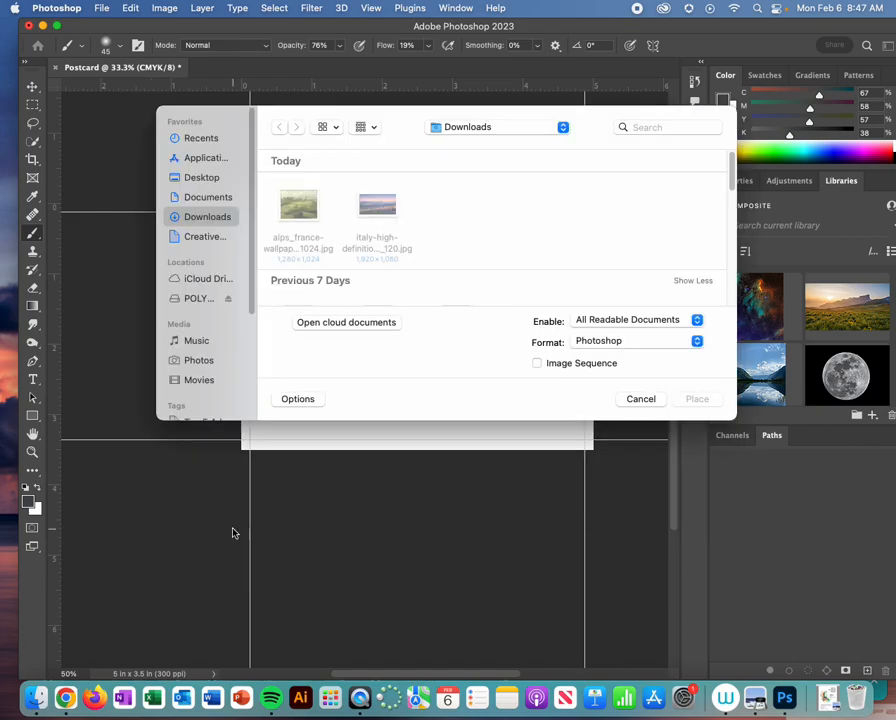
{"action": "double_click", "coordinate": [298, 205]}
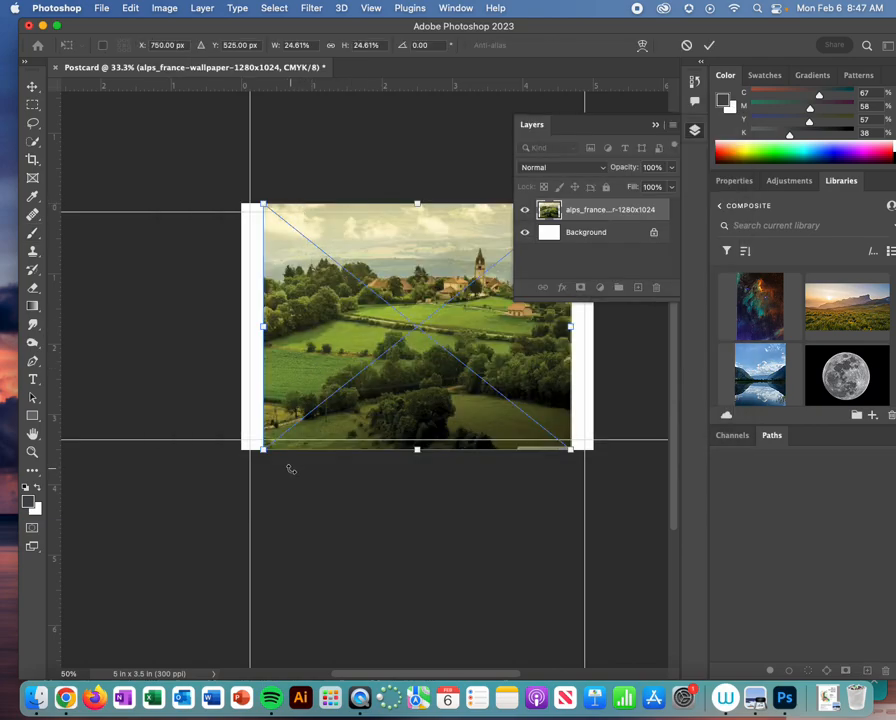
- Scale the placed landscape proportionally to about 28.18% so it spans the full canvas width, and commit the placement
{"action": "left_click_drag", "start_coordinate": [263, 449], "coordinate": [240, 466]}
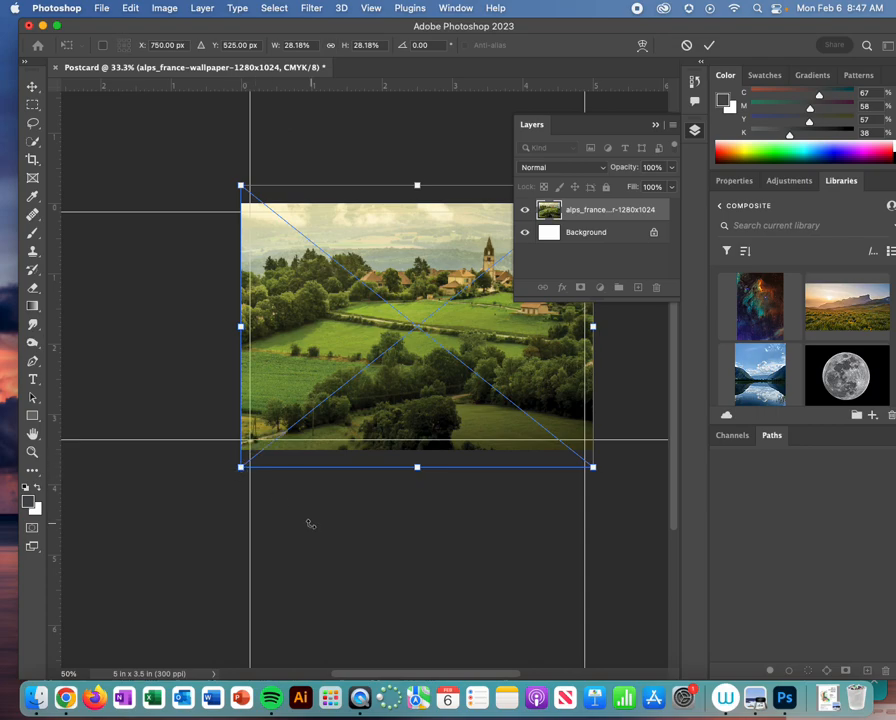
{"action": "key", "text": "Return"}
{"action": "key", "text": "b"}
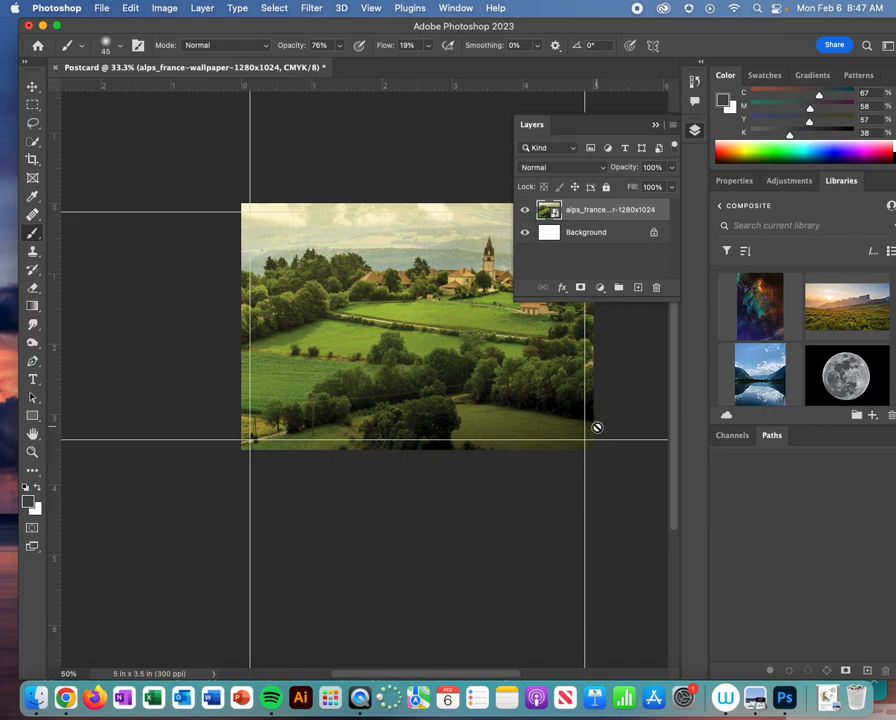
- Rename the landscape image layer to "france"
{"action": "double_click", "coordinate": [612, 212]}
{"action": "type", "text": "france"}
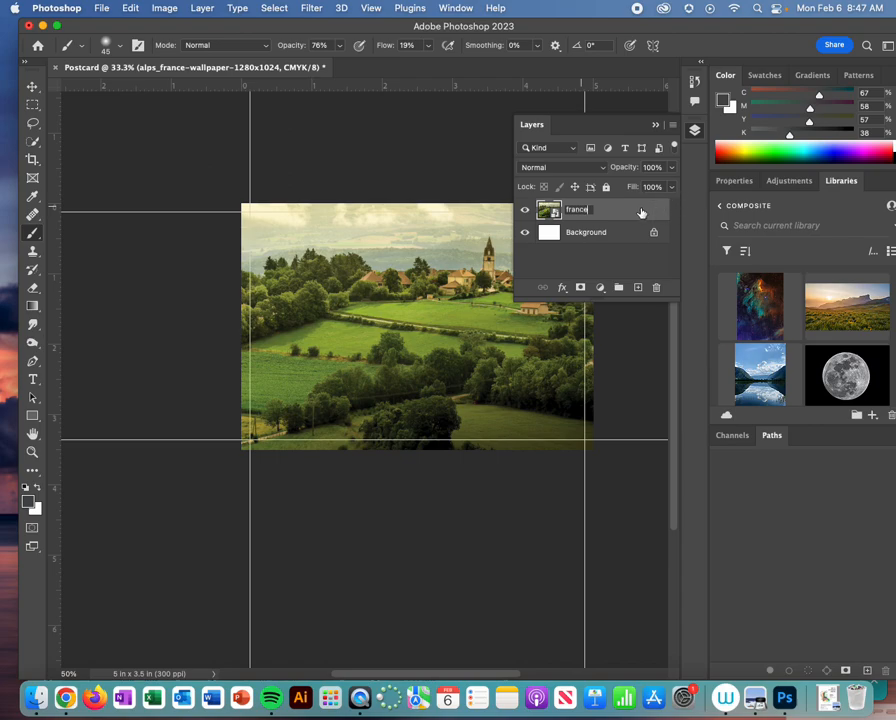
{"action": "key", "text": "Return"}
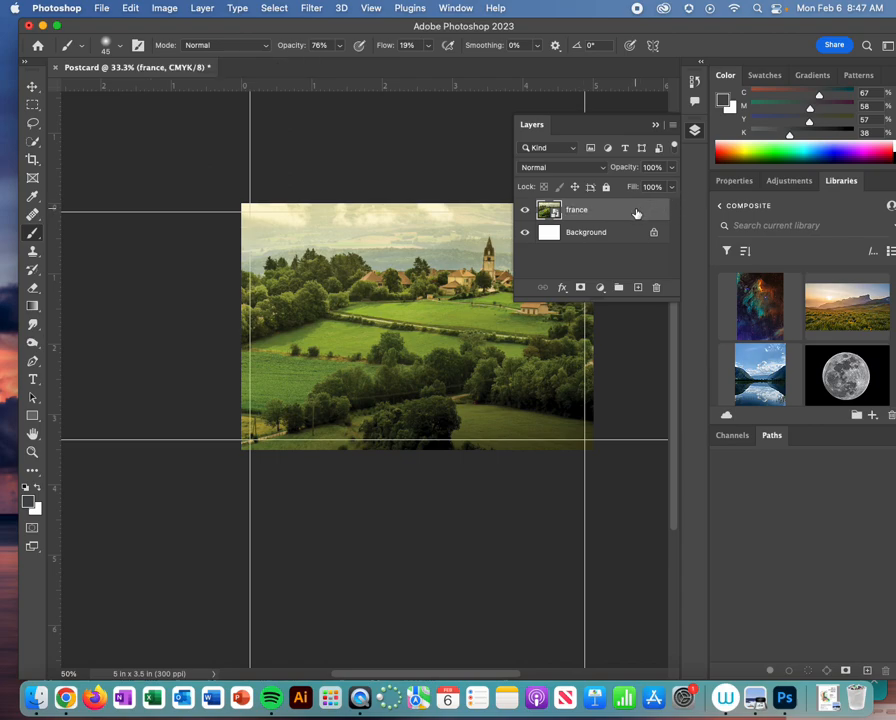
- Set the Type tool's font to Comic Sans MS
{"action": "left_click", "coordinate": [32, 380]}
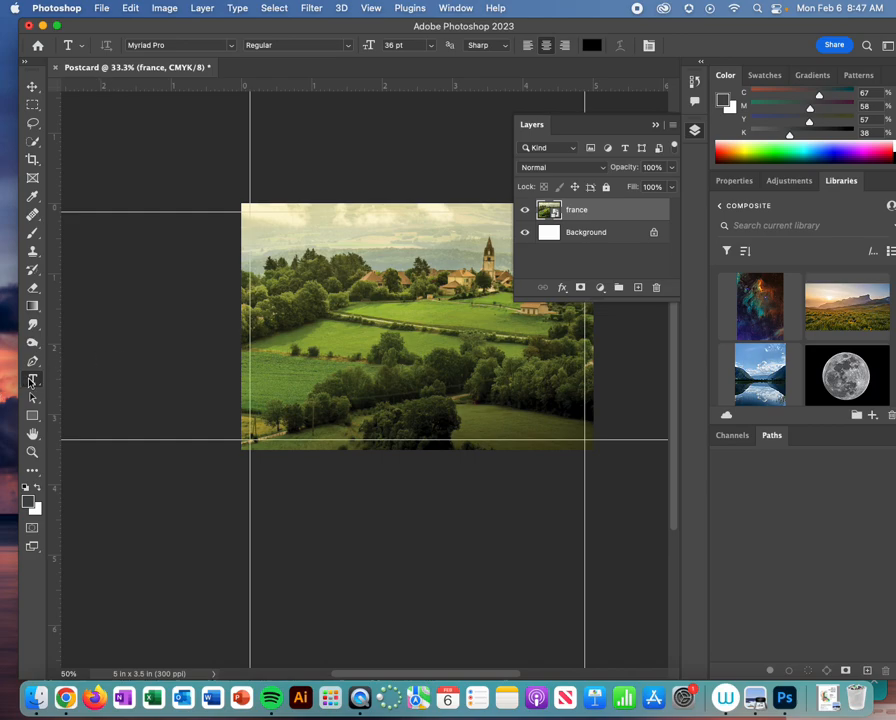
{"action": "left_click", "coordinate": [233, 46]}
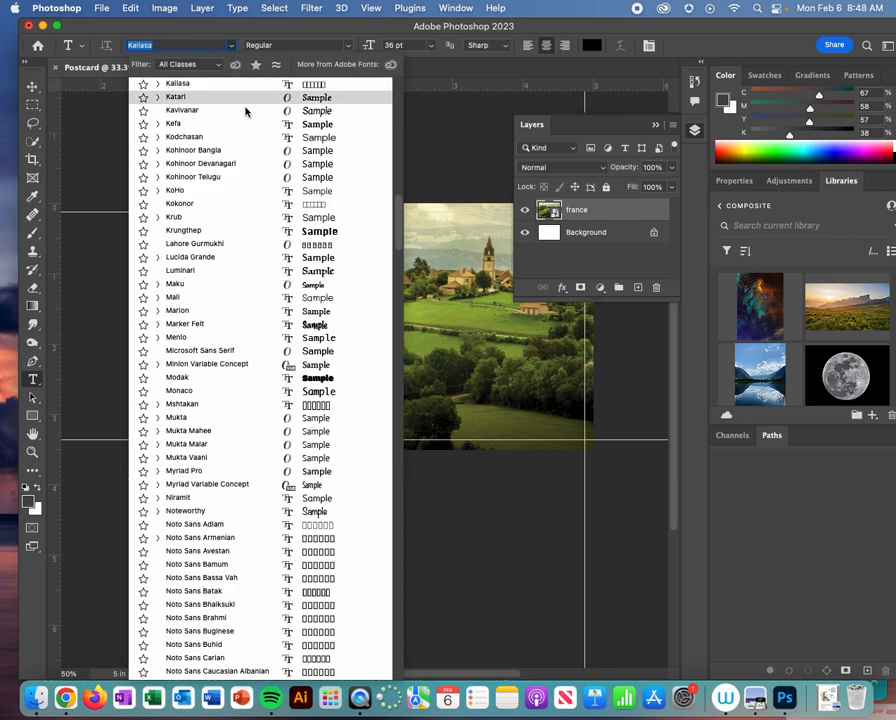
{"action": "scroll", "coordinate": [271, 312], "scroll_direction": "down", "scroll_amount": 6}
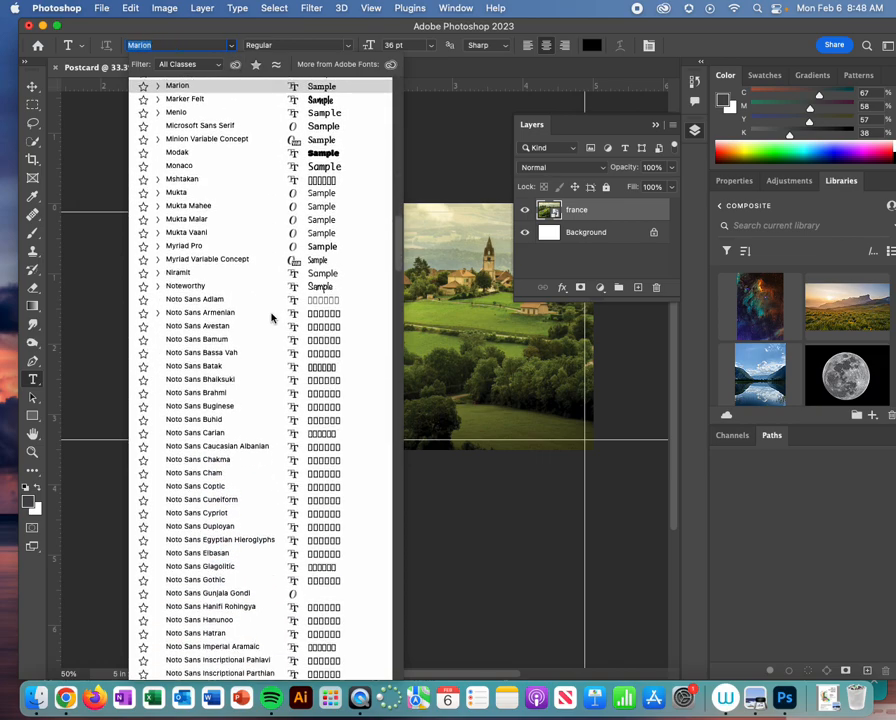
{"action": "scroll", "coordinate": [258, 316], "scroll_direction": "down", "scroll_amount": 6}
{"action": "scroll", "coordinate": [255, 313], "scroll_direction": "up", "scroll_amount": 12}
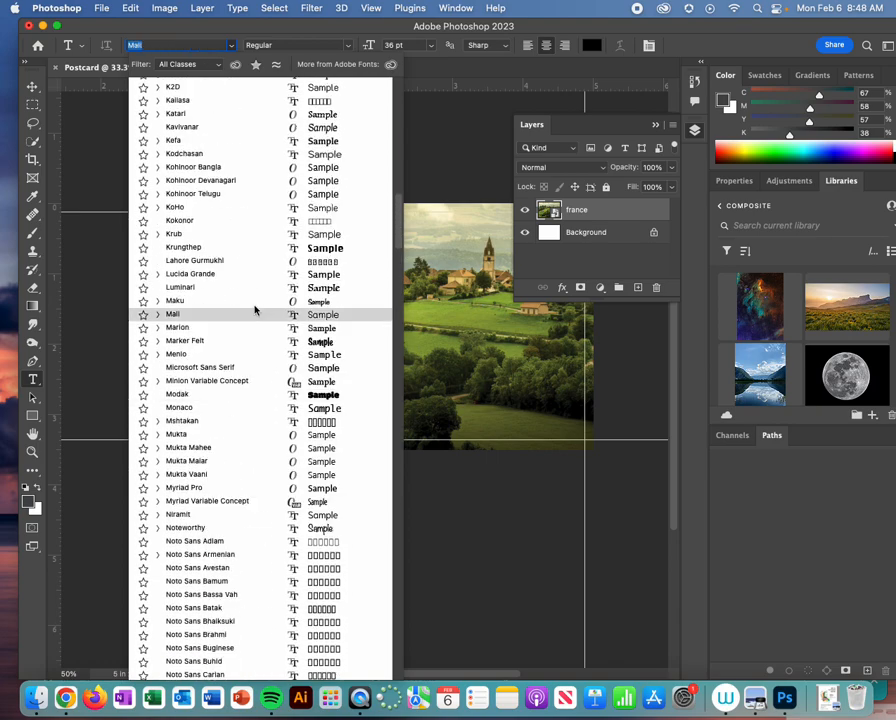
{"action": "scroll", "coordinate": [255, 313], "scroll_direction": "up", "scroll_amount": 7}
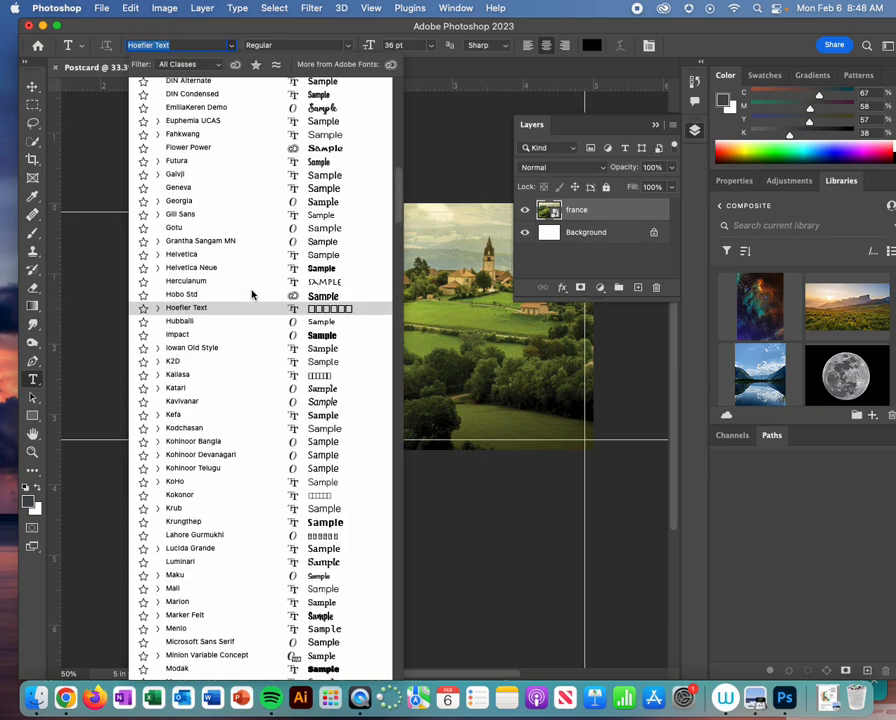
{"action": "scroll", "coordinate": [252, 295], "scroll_direction": "up", "scroll_amount": 1}
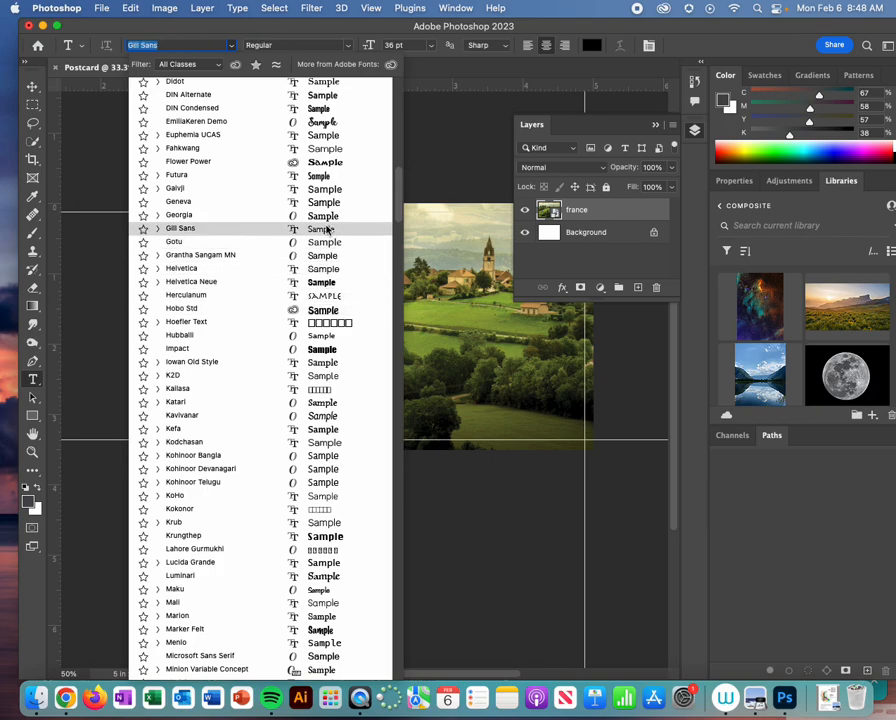
{"action": "scroll", "coordinate": [325, 214], "scroll_direction": "up", "scroll_amount": 1}
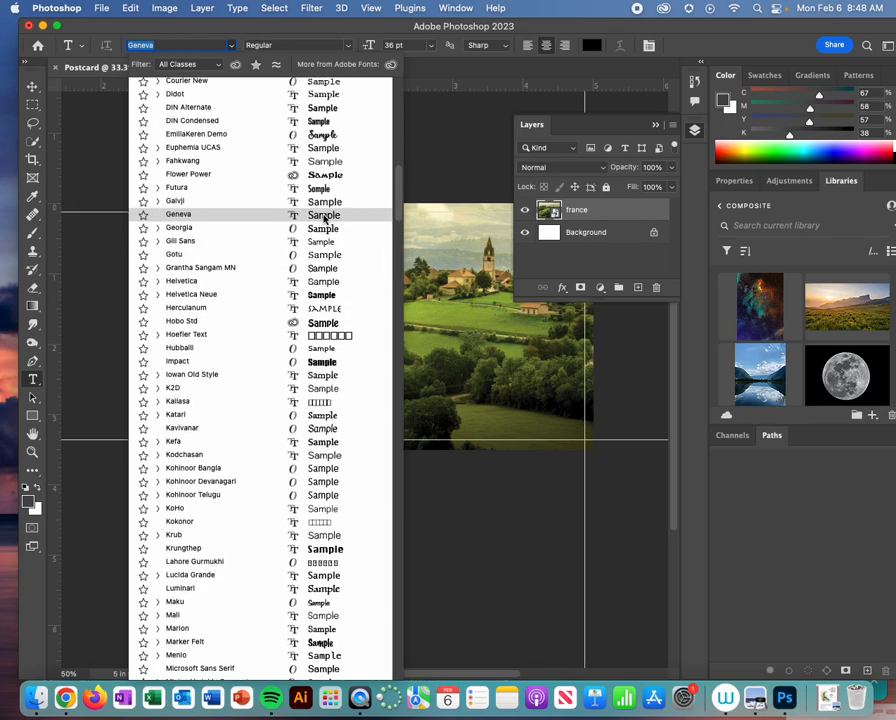
{"action": "scroll", "coordinate": [325, 214], "scroll_direction": "up", "scroll_amount": 2}
{"action": "scroll", "coordinate": [318, 240], "scroll_direction": "up", "scroll_amount": 2}
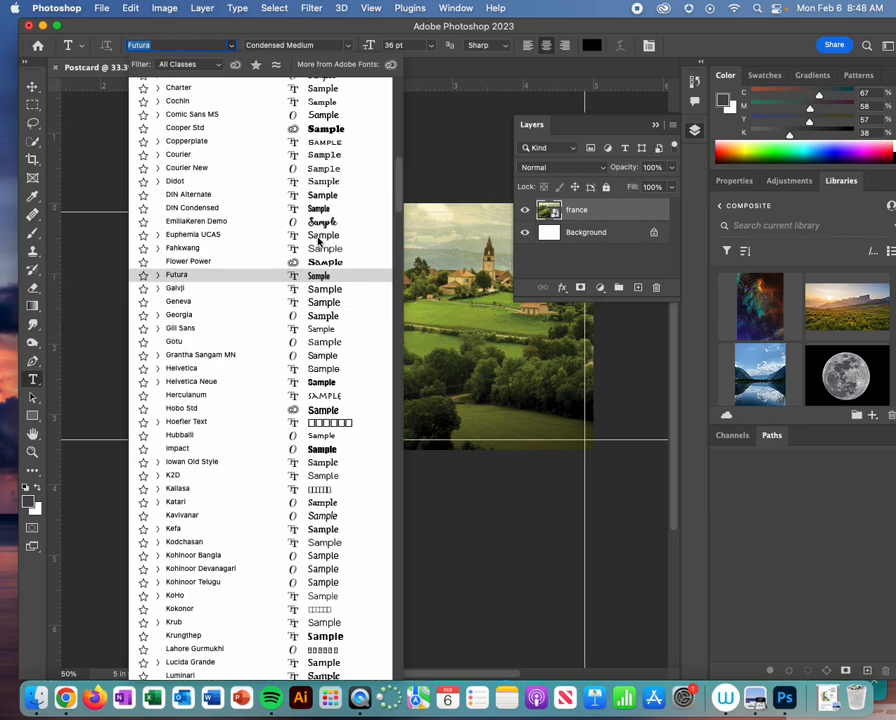
{"action": "scroll", "coordinate": [318, 250], "scroll_direction": "up", "scroll_amount": 1}
{"action": "scroll", "coordinate": [316, 257], "scroll_direction": "up", "scroll_amount": 2}
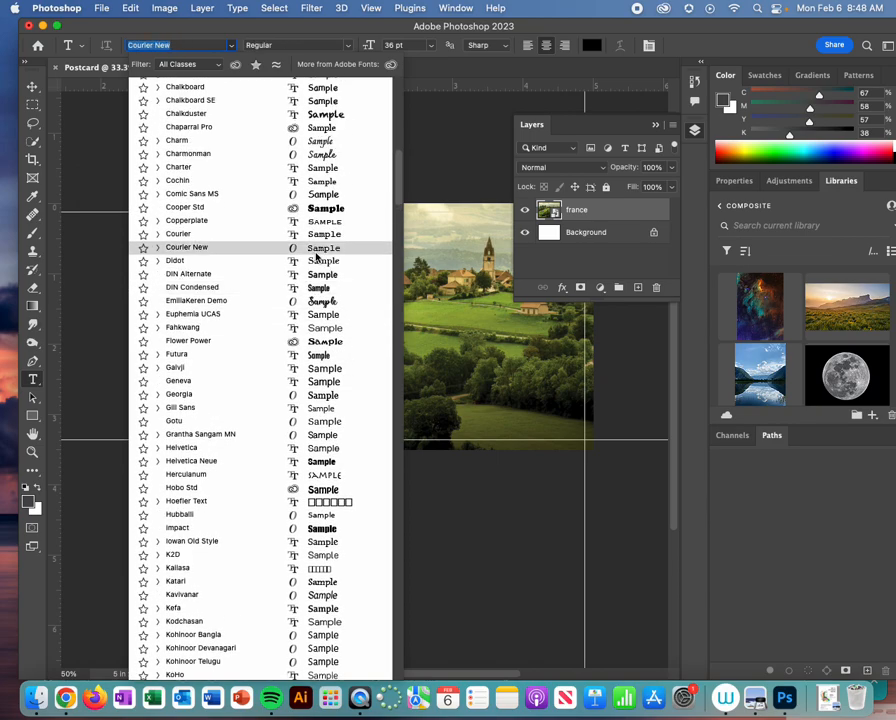
{"action": "left_click", "coordinate": [327, 199]}
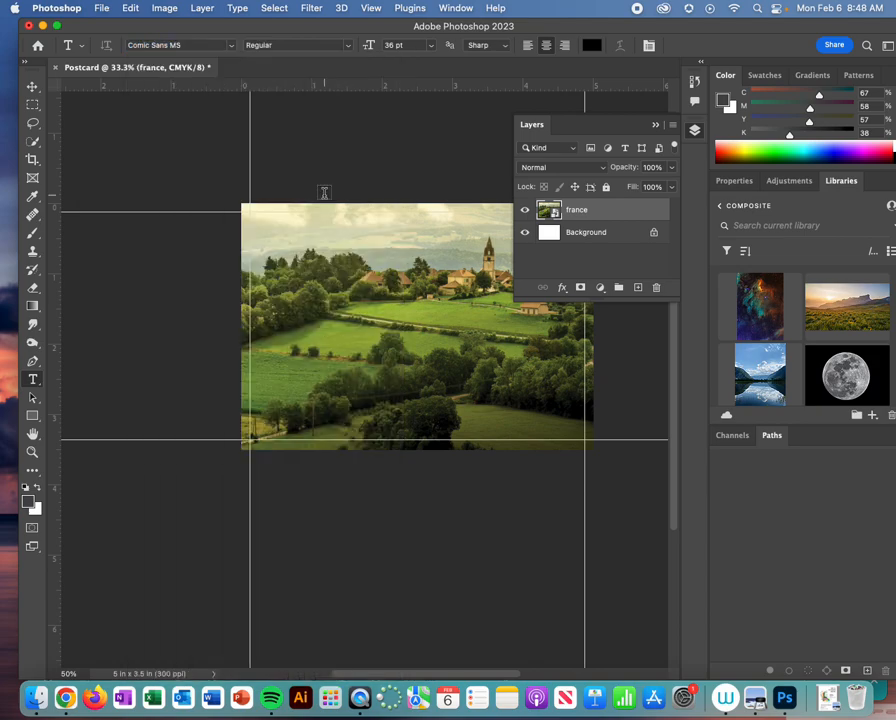
- Add the text "Welcome to" over the sky and move it fully inside the canvas's left margin guide
{"action": "left_click", "coordinate": [281, 257]}
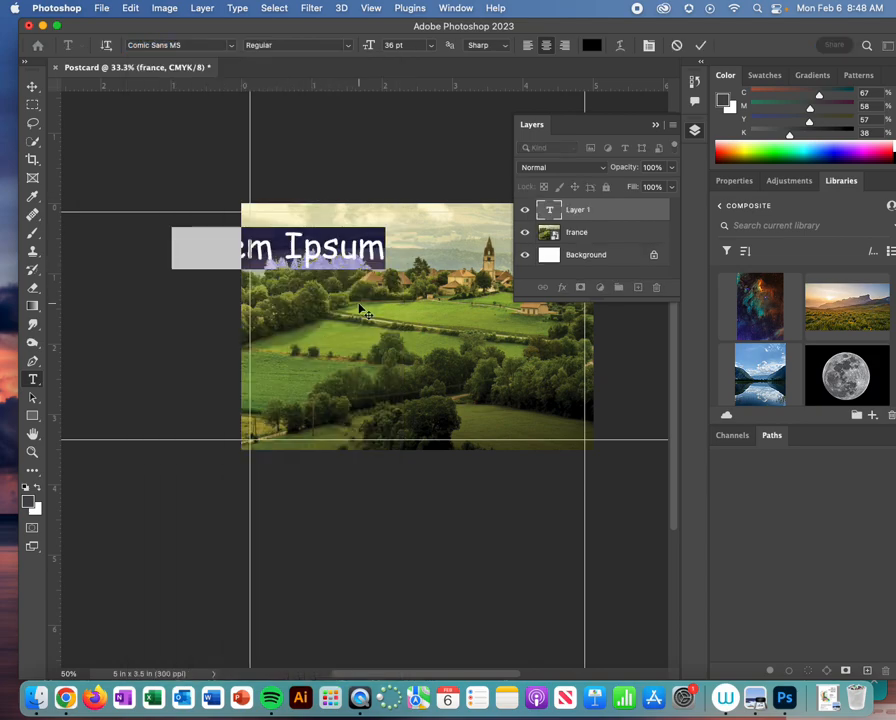
{"action": "type", "text": "Welcome 1"}
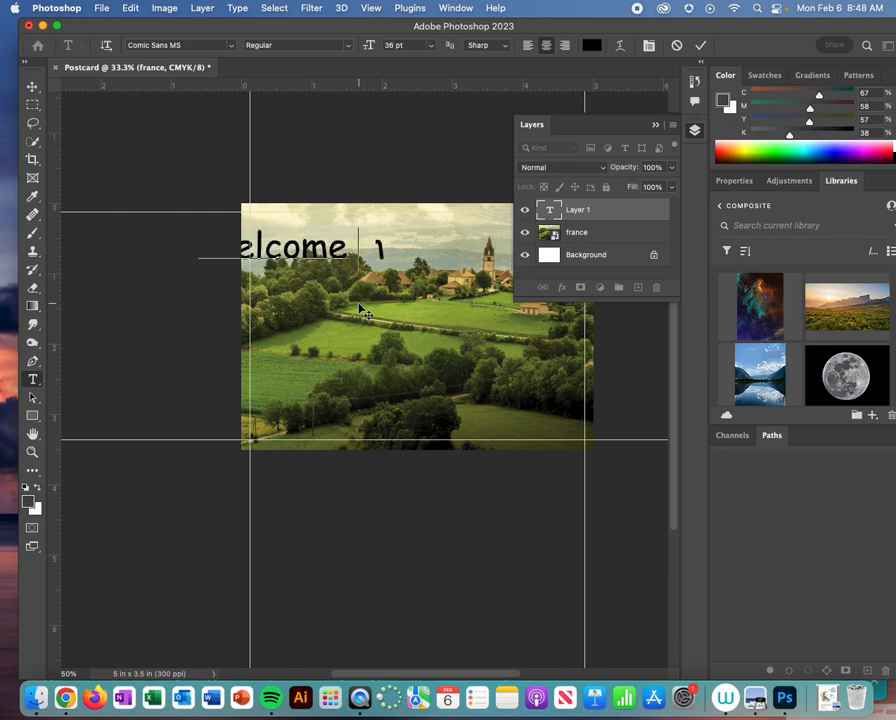
{"action": "type", "text": " to"}
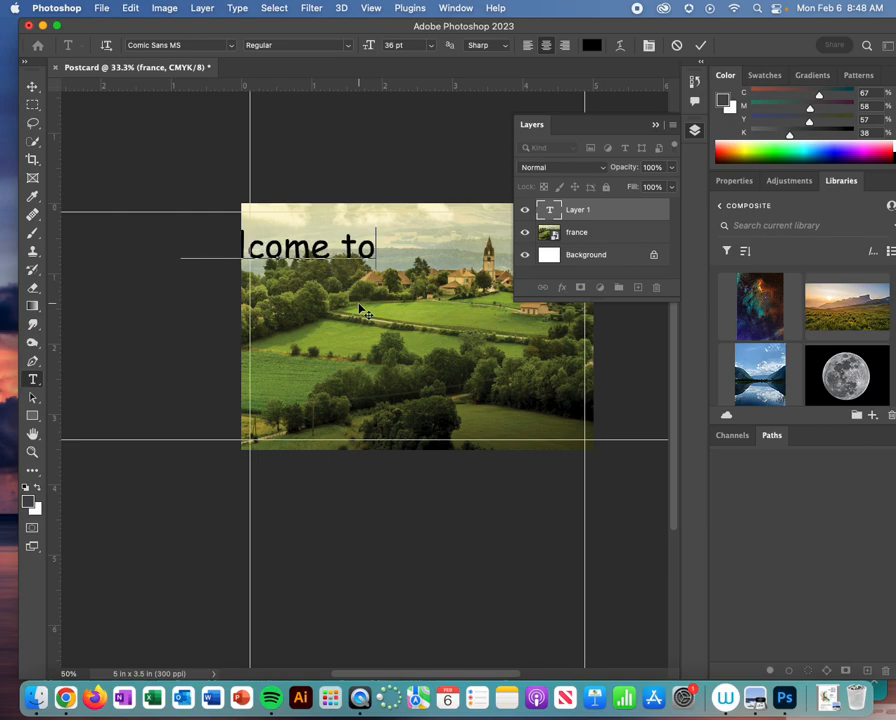
{"action": "left_click", "coordinate": [32, 87]}
{"action": "left_click_drag", "start_coordinate": [328, 250], "coordinate": [376, 258]}
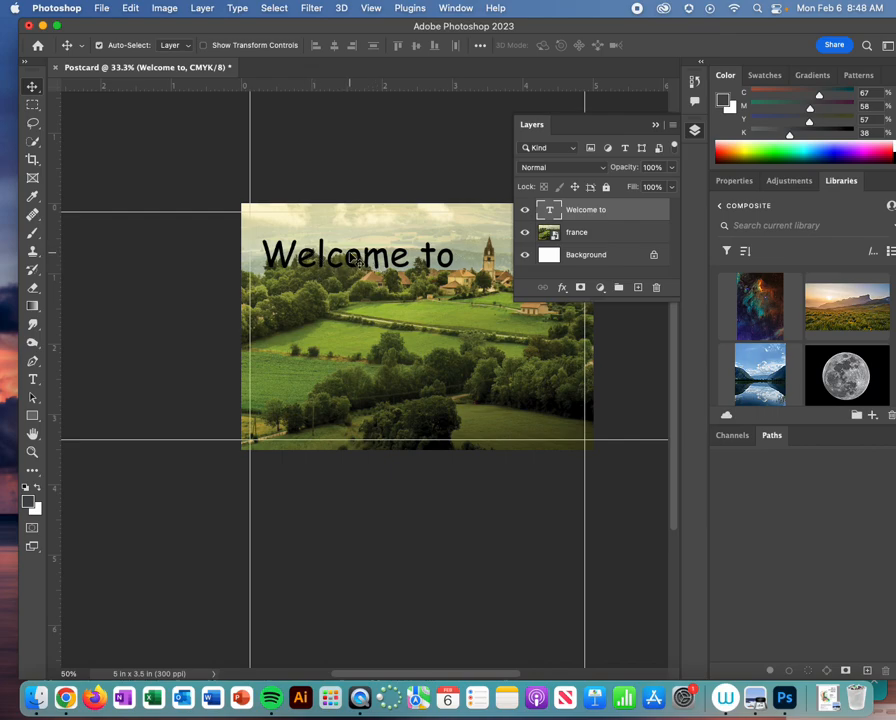
- Set the font size of the "Welcome to" text to 24 pt
{"action": "double_click", "coordinate": [352, 259]}
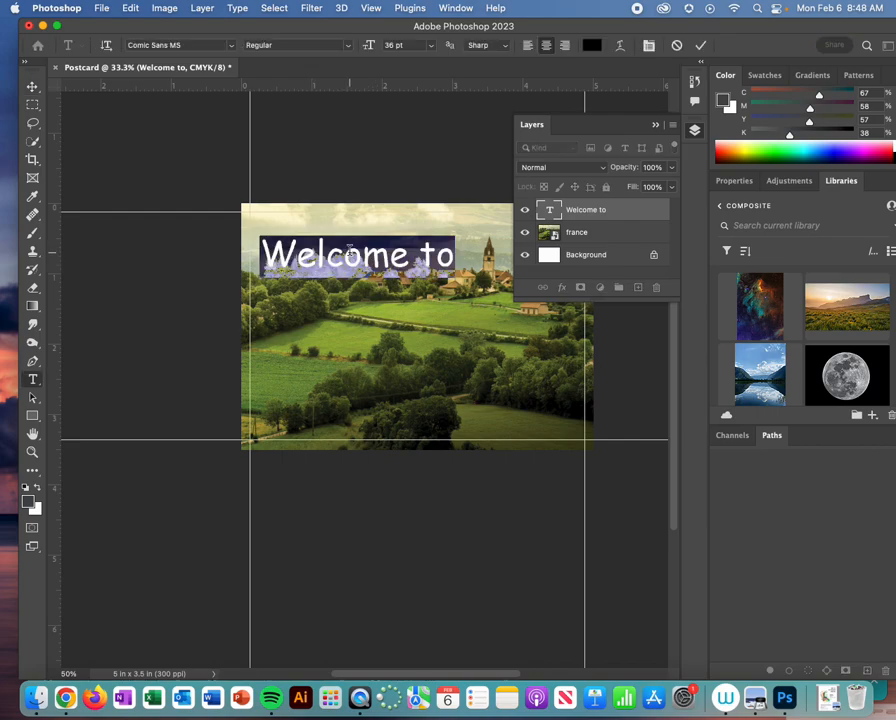
{"action": "left_click", "coordinate": [432, 45]}
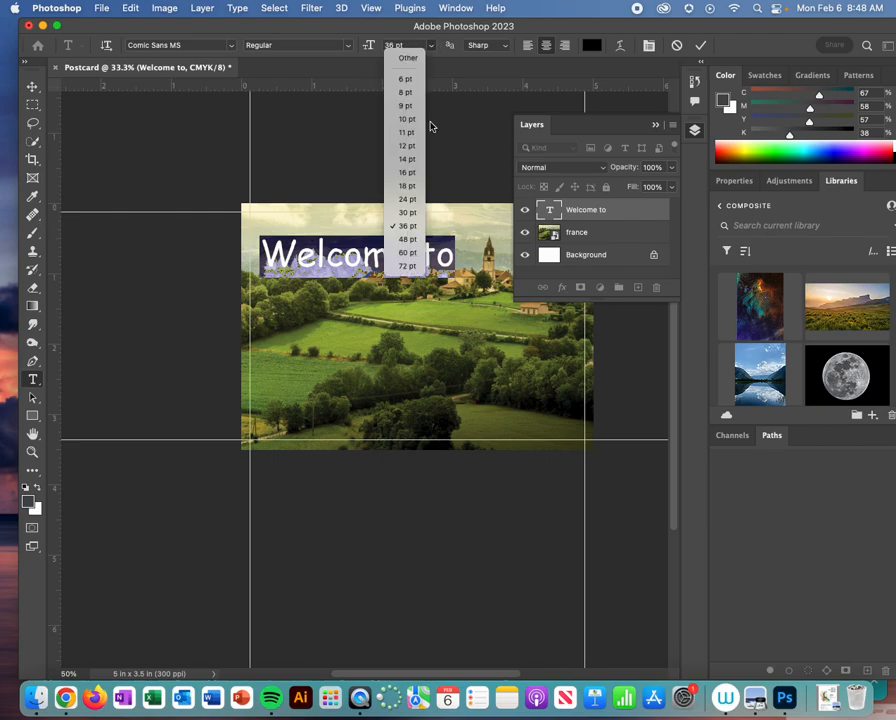
{"action": "left_click", "coordinate": [407, 201]}
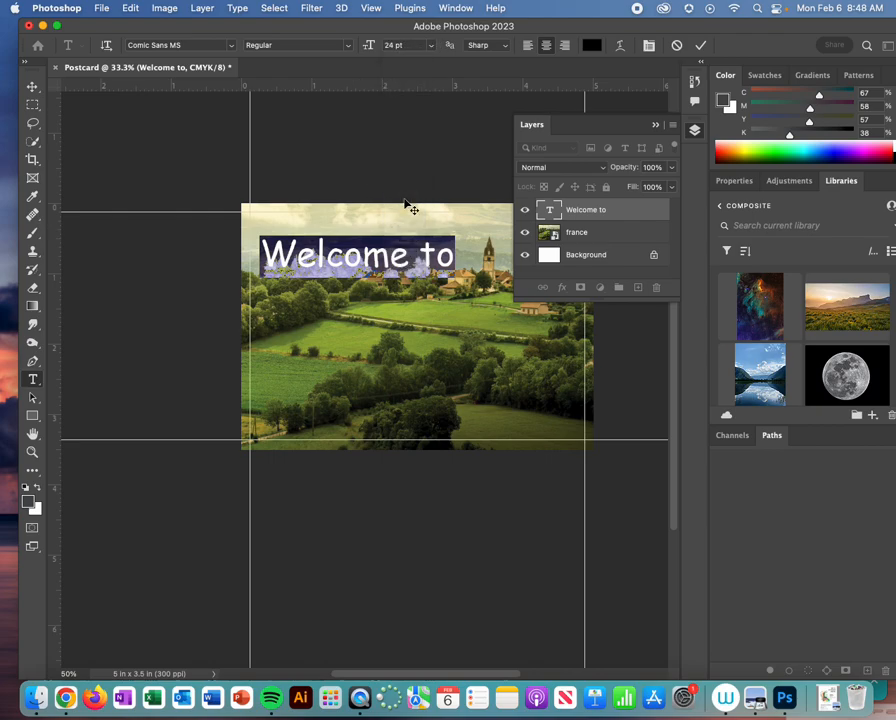
{"action": "left_click", "coordinate": [32, 88]}
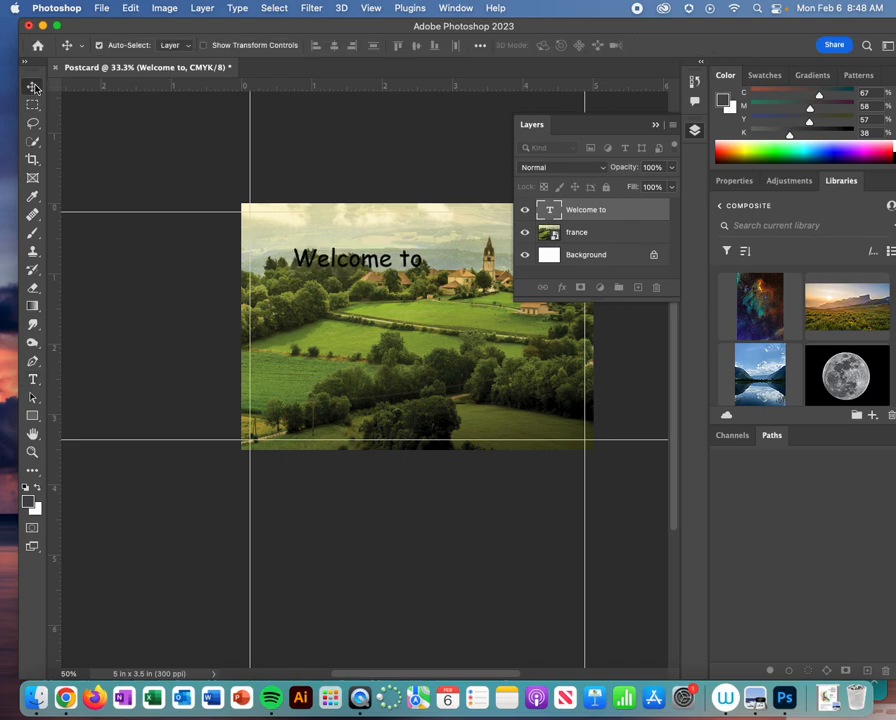
{"action": "double_click", "coordinate": [360, 262]}
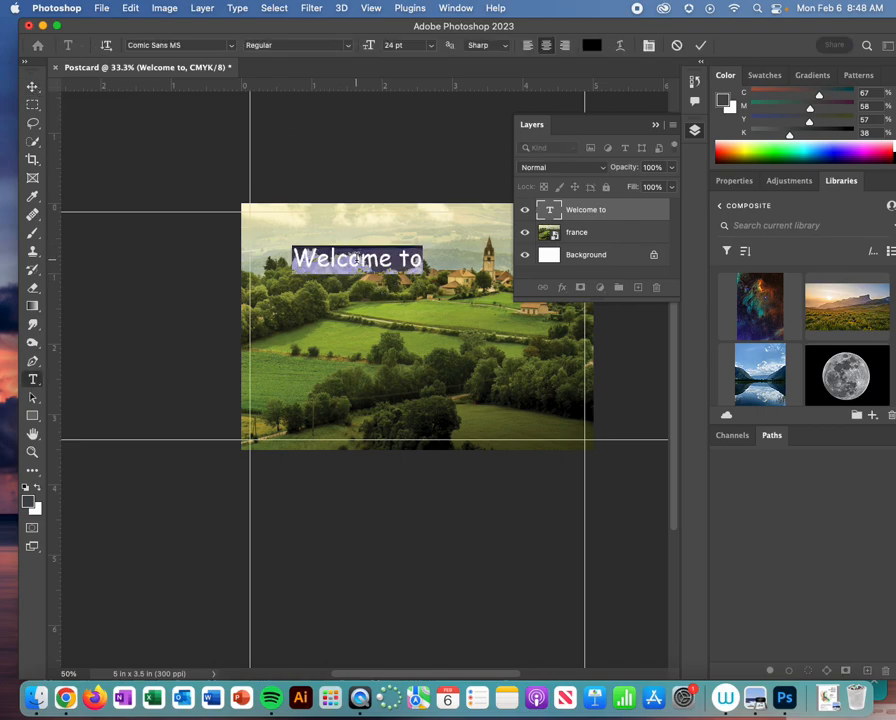
{"action": "left_click", "coordinate": [32, 87]}
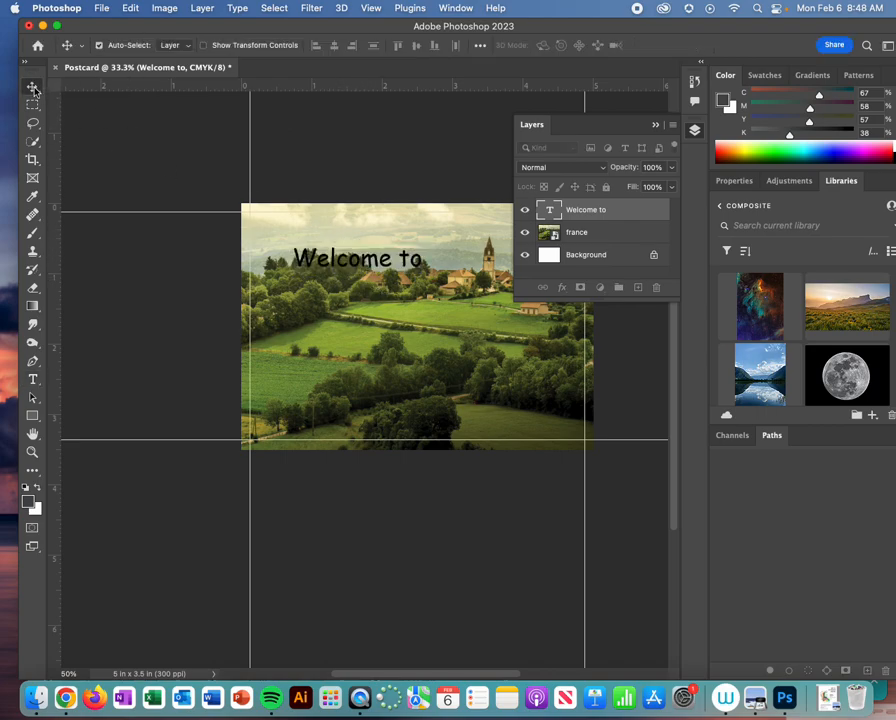
{"action": "double_click", "coordinate": [360, 262]}
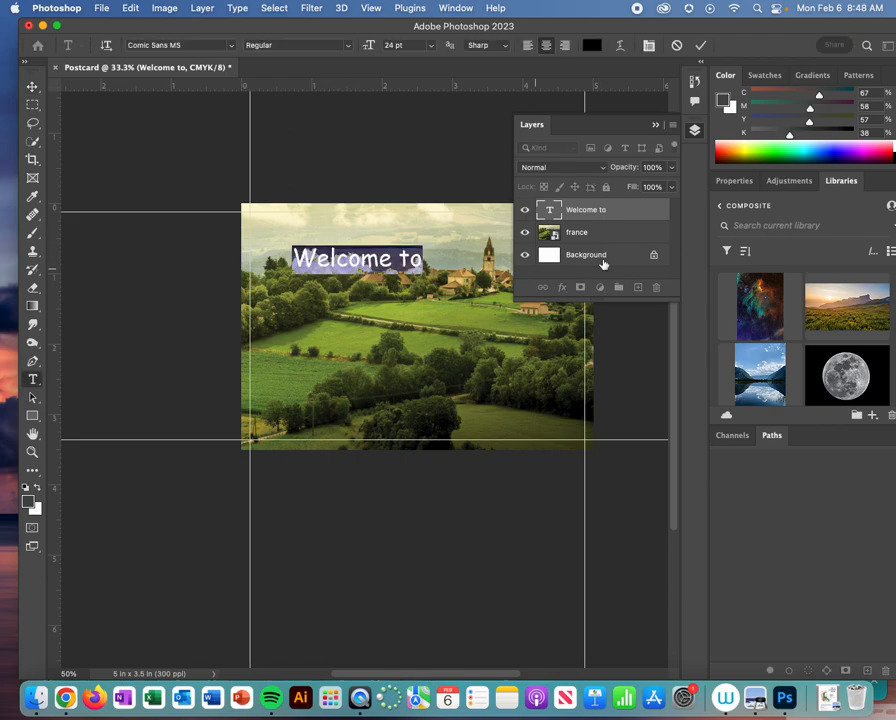
{"action": "left_click", "coordinate": [32, 87]}
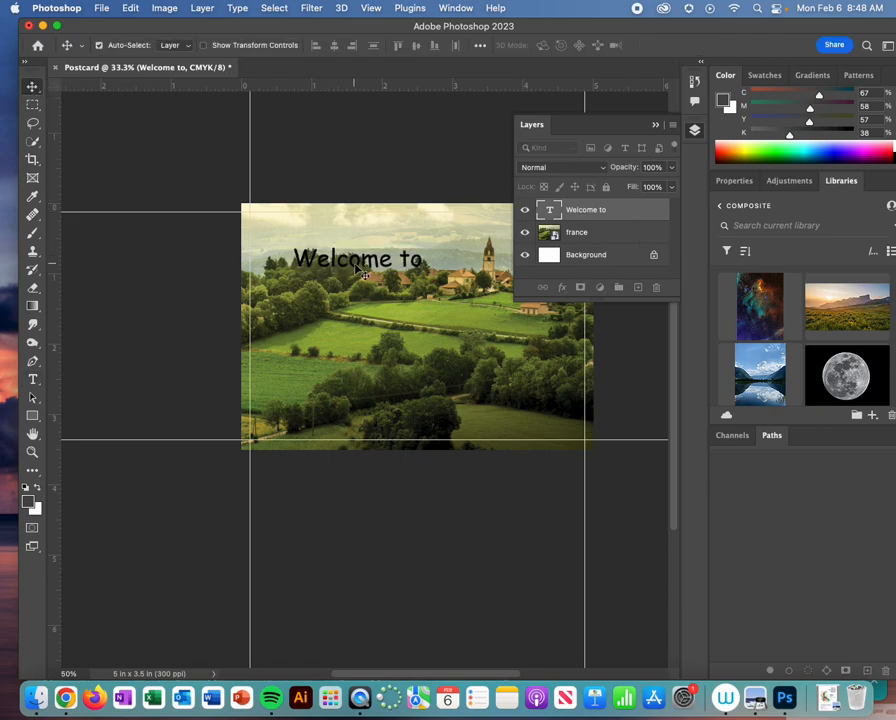
- Move the "Welcome to" text slightly up and left, closer to the postcard's upper-left margin guides
{"action": "left_click_drag", "start_coordinate": [362, 270], "coordinate": [332, 263]}
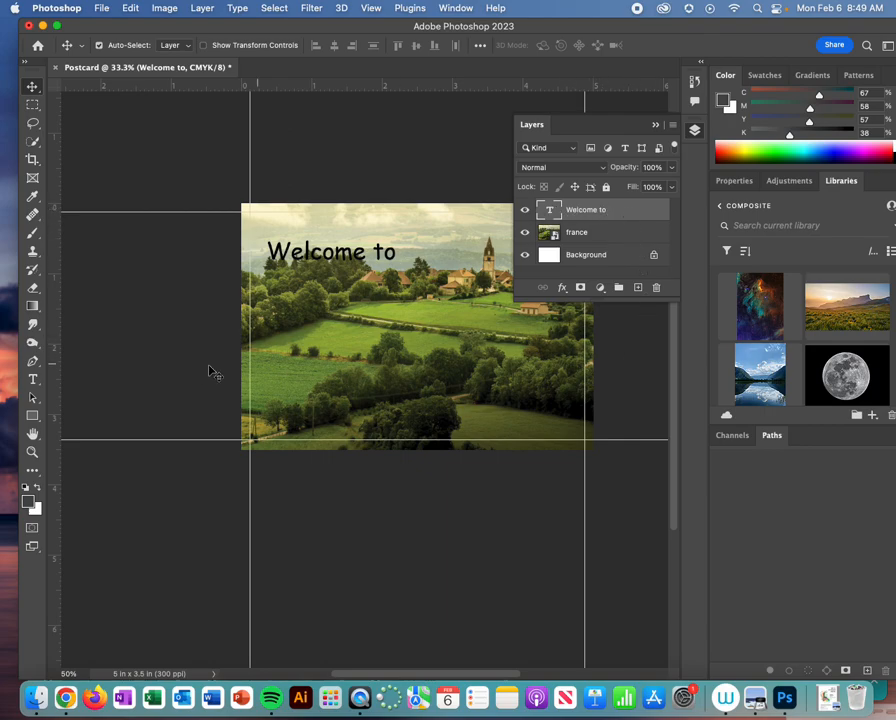
- Try the EmiliaKeren Demo font on the "Welcome to" text, and return it to Comic Sans MS
{"action": "left_click", "coordinate": [32, 380]}
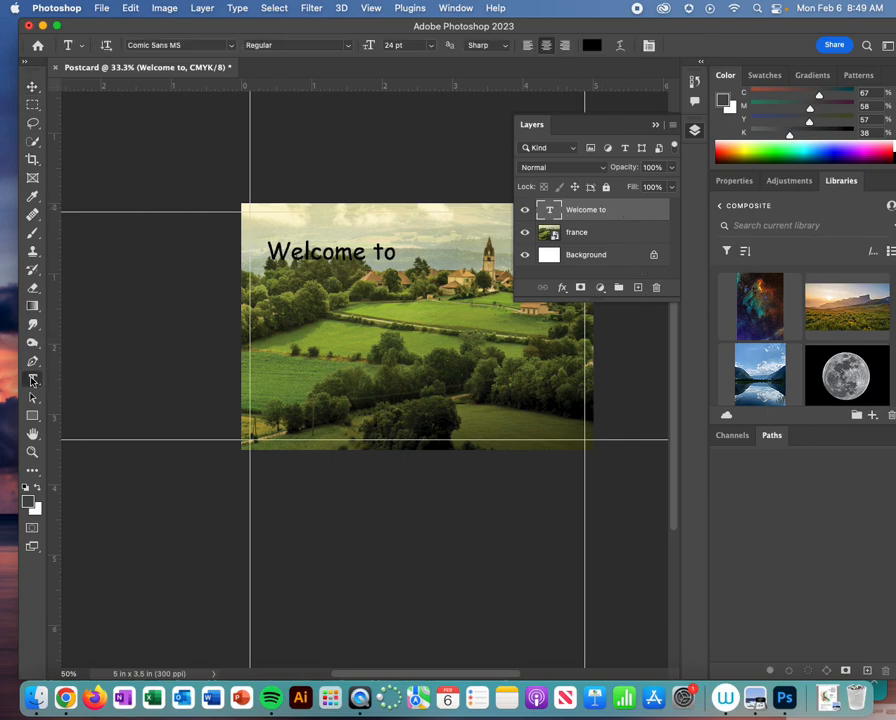
{"action": "left_click", "coordinate": [233, 47]}
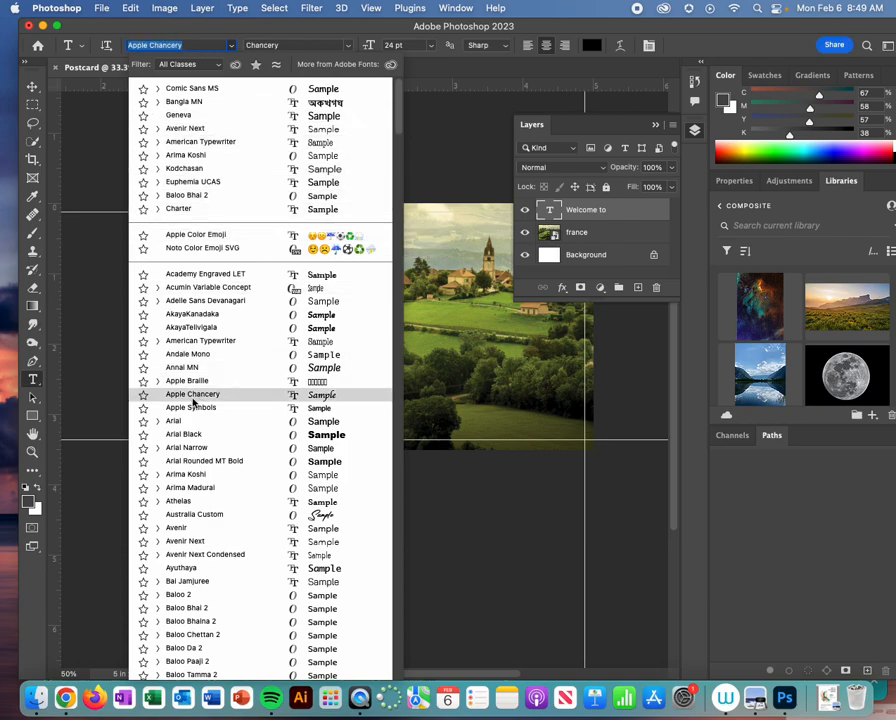
{"action": "scroll", "coordinate": [224, 478], "scroll_direction": "down", "scroll_amount": 5}
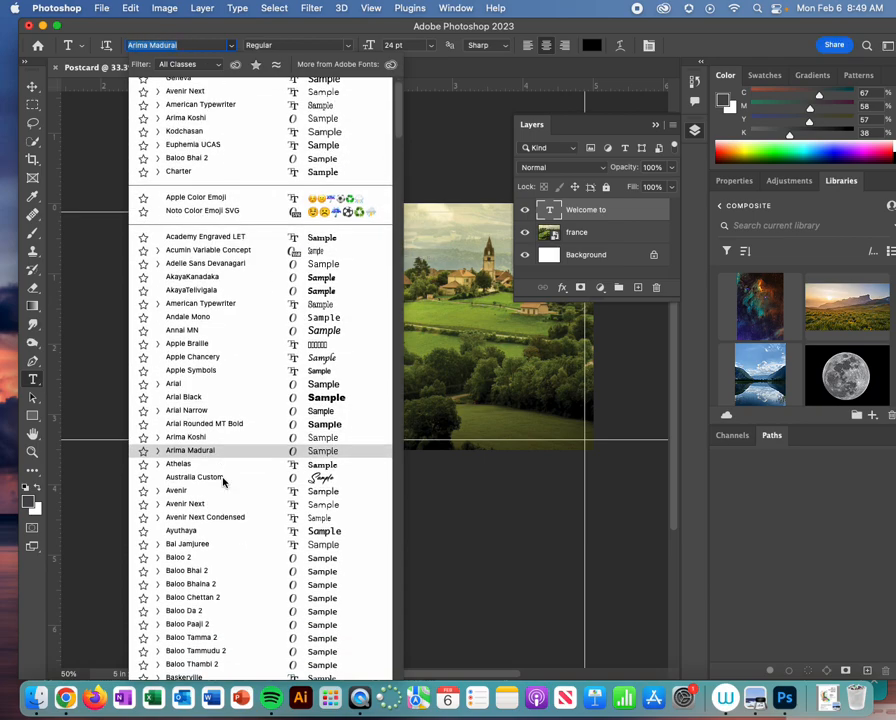
{"action": "scroll", "coordinate": [226, 480], "scroll_direction": "down", "scroll_amount": 6}
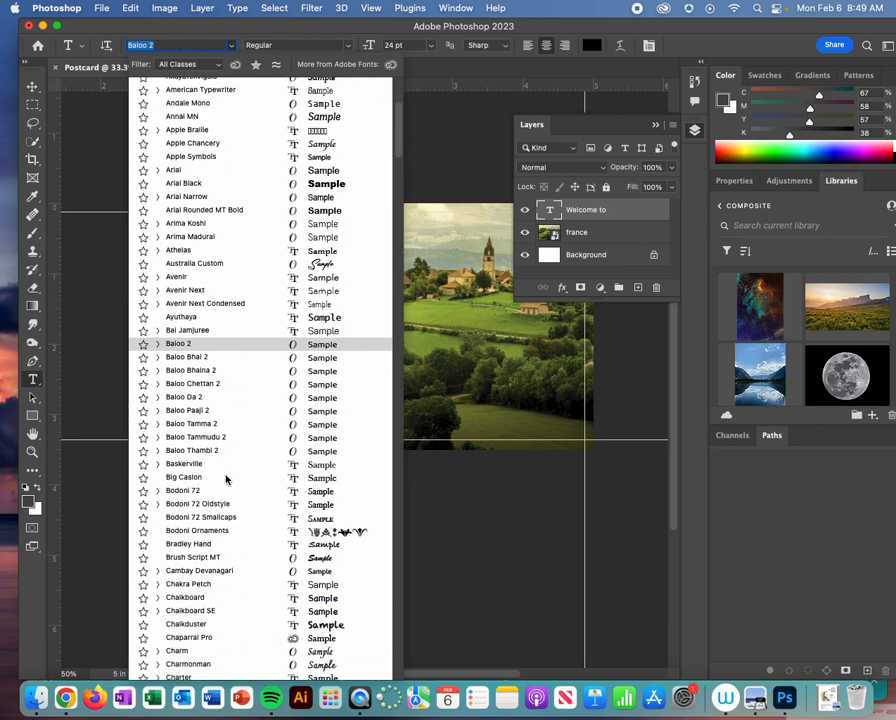
{"action": "scroll", "coordinate": [226, 480], "scroll_direction": "down", "scroll_amount": 4}
{"action": "scroll", "coordinate": [226, 478], "scroll_direction": "down", "scroll_amount": 2}
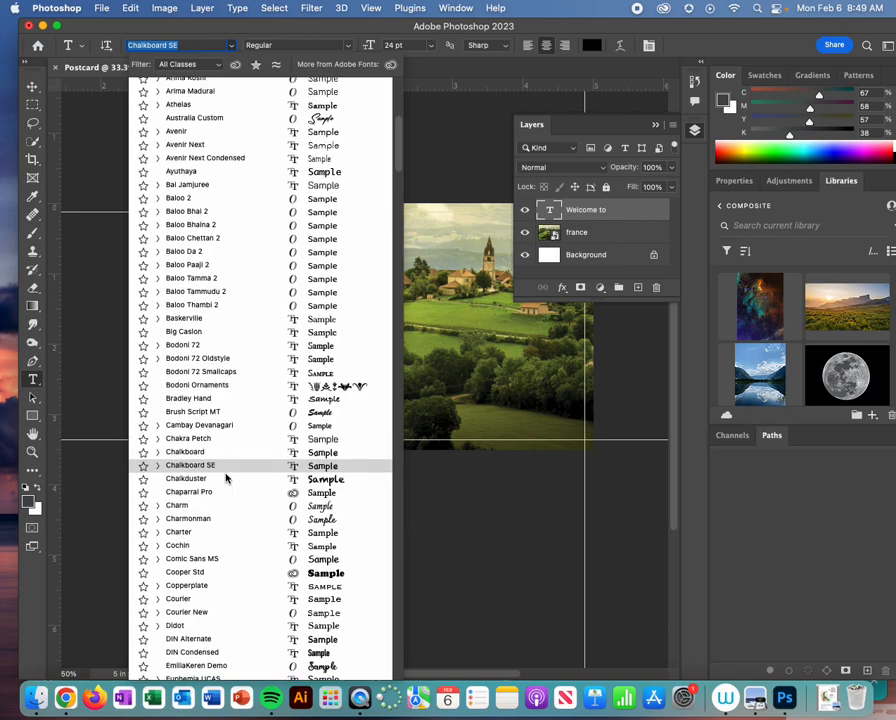
{"action": "scroll", "coordinate": [226, 478], "scroll_direction": "down", "scroll_amount": 3}
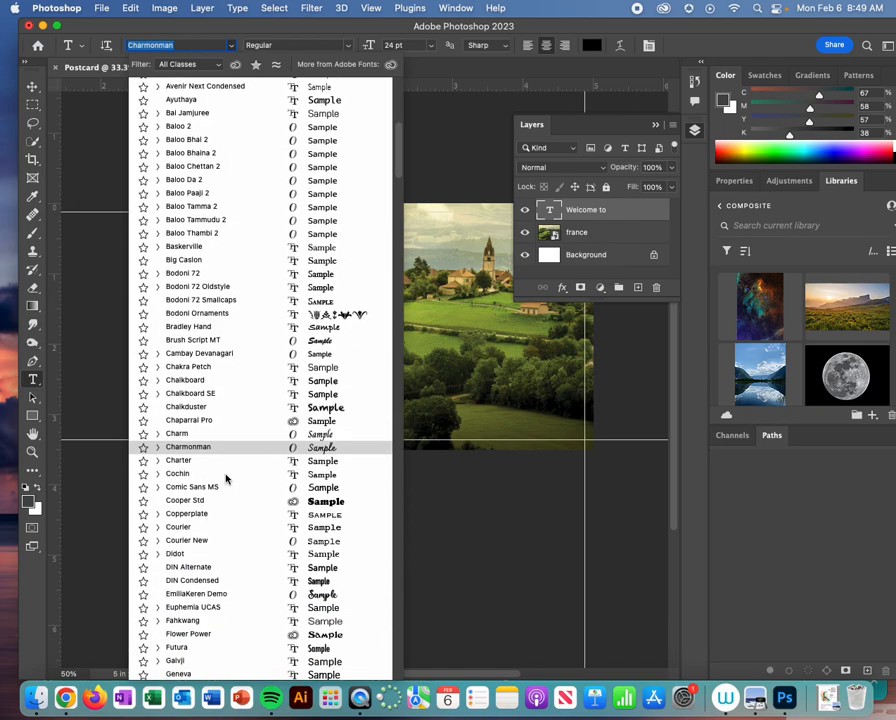
{"action": "scroll", "coordinate": [226, 480], "scroll_direction": "down", "scroll_amount": 4}
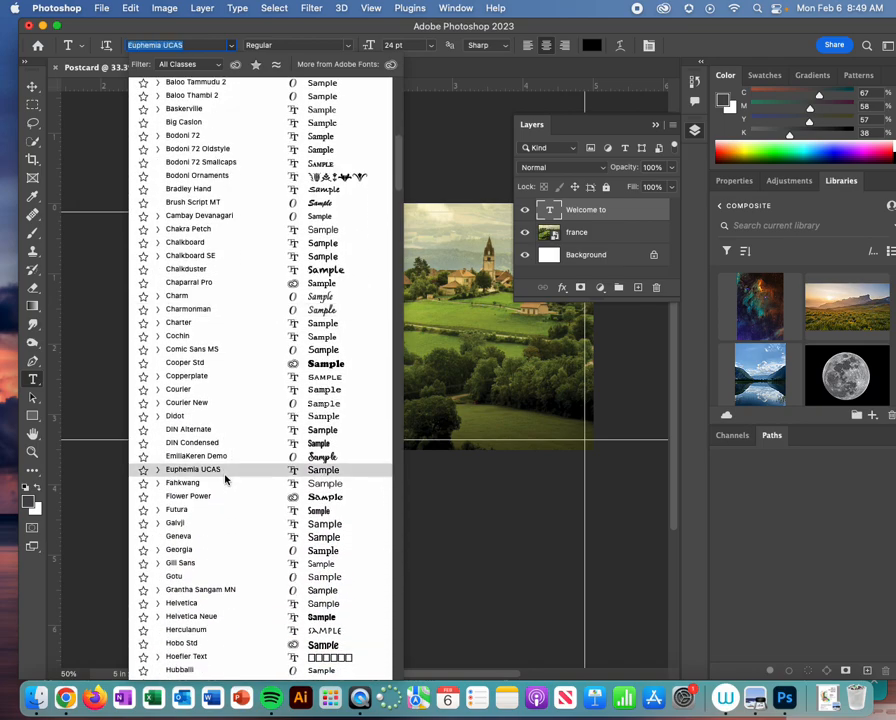
{"action": "scroll", "coordinate": [226, 480], "scroll_direction": "down", "scroll_amount": 6}
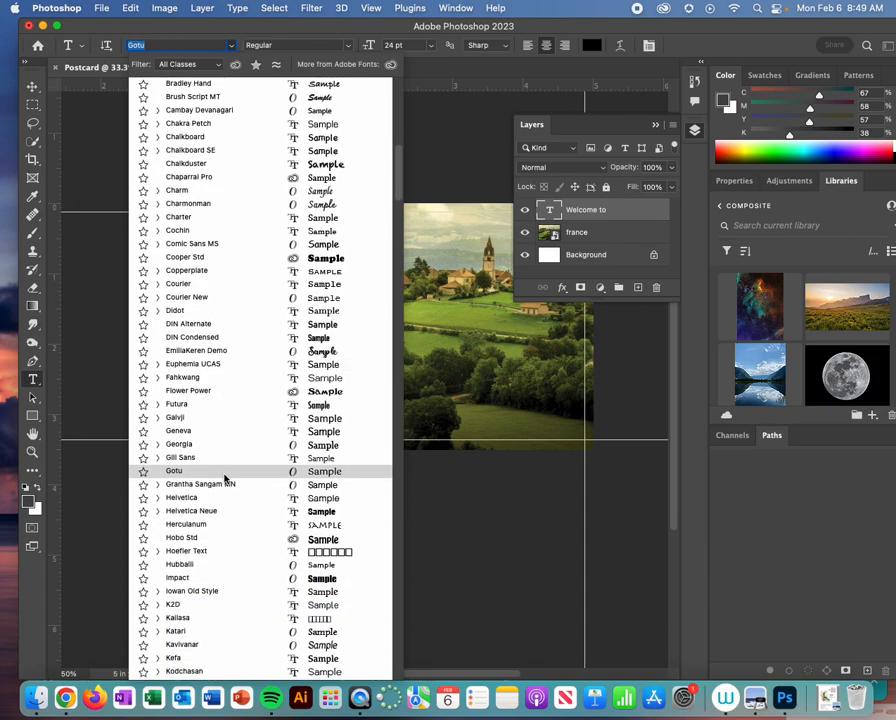
{"action": "scroll", "coordinate": [218, 480], "scroll_direction": "down", "scroll_amount": 1}
{"action": "scroll", "coordinate": [213, 481], "scroll_direction": "down", "scroll_amount": 7}
{"action": "scroll", "coordinate": [213, 481], "scroll_direction": "down", "scroll_amount": 7}
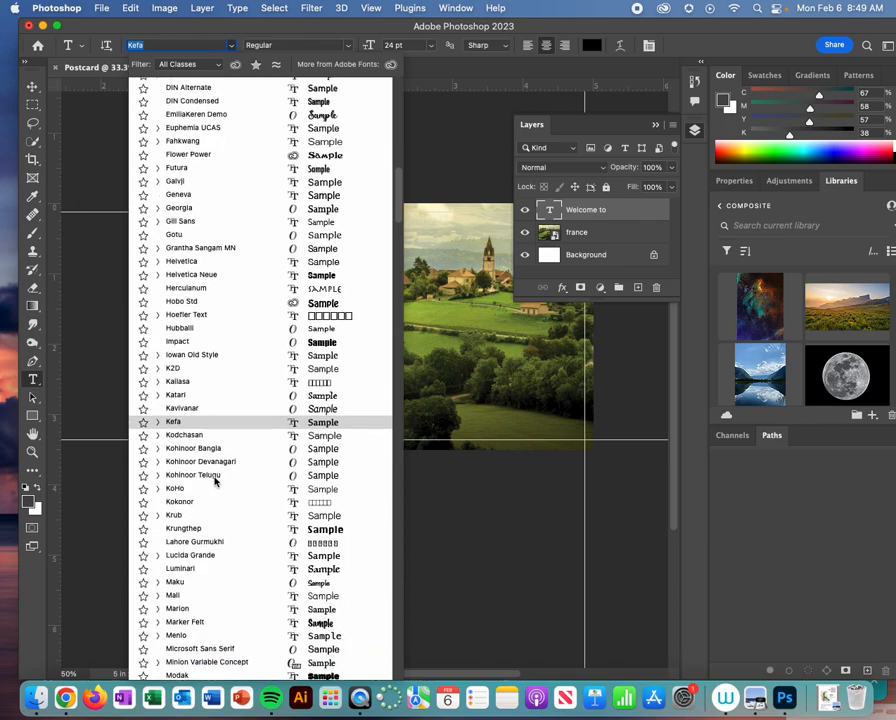
{"action": "scroll", "coordinate": [213, 481], "scroll_direction": "down", "scroll_amount": 4}
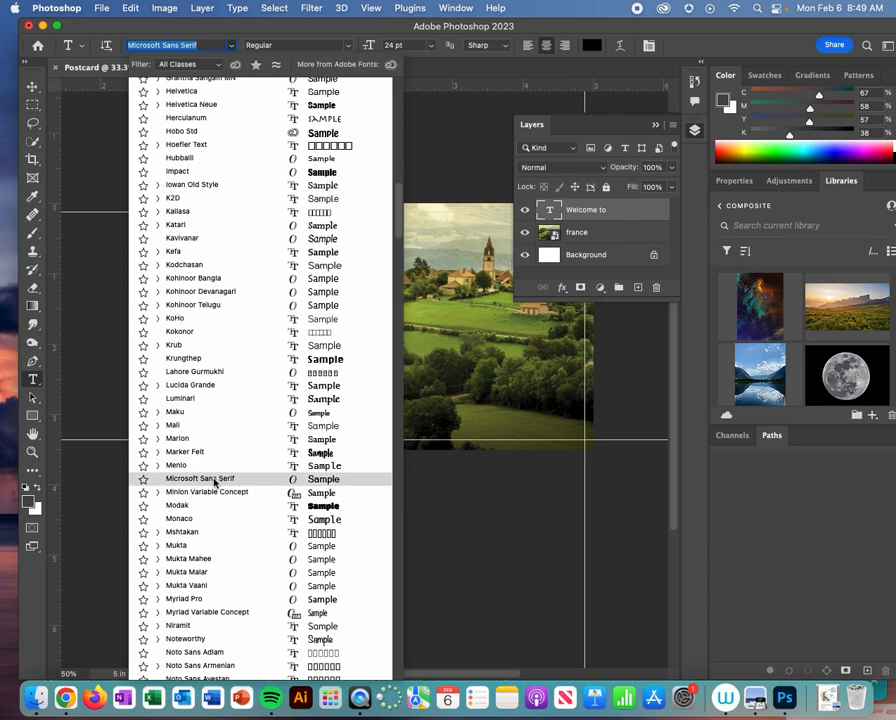
{"action": "scroll", "coordinate": [213, 481], "scroll_direction": "up", "scroll_amount": 9}
{"action": "scroll", "coordinate": [213, 481], "scroll_direction": "up", "scroll_amount": 10}
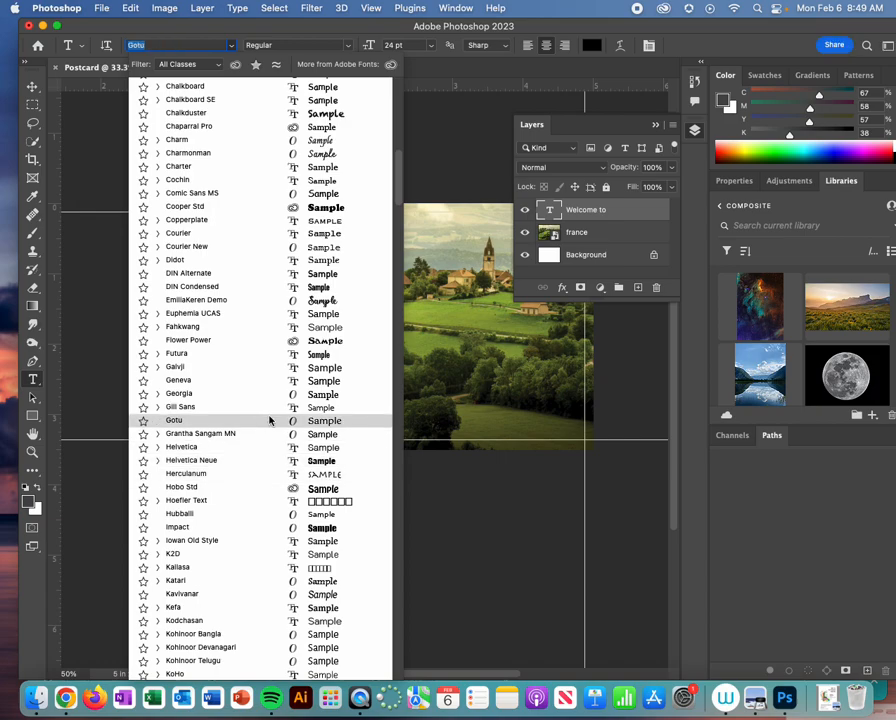
{"action": "left_click", "coordinate": [322, 300]}
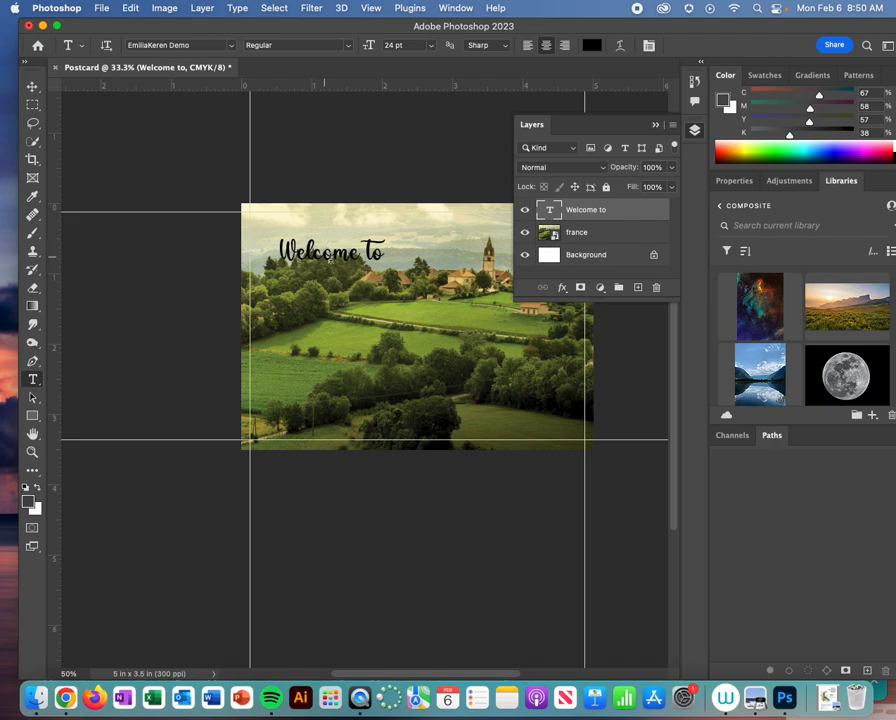
{"action": "left_click", "coordinate": [231, 45]}
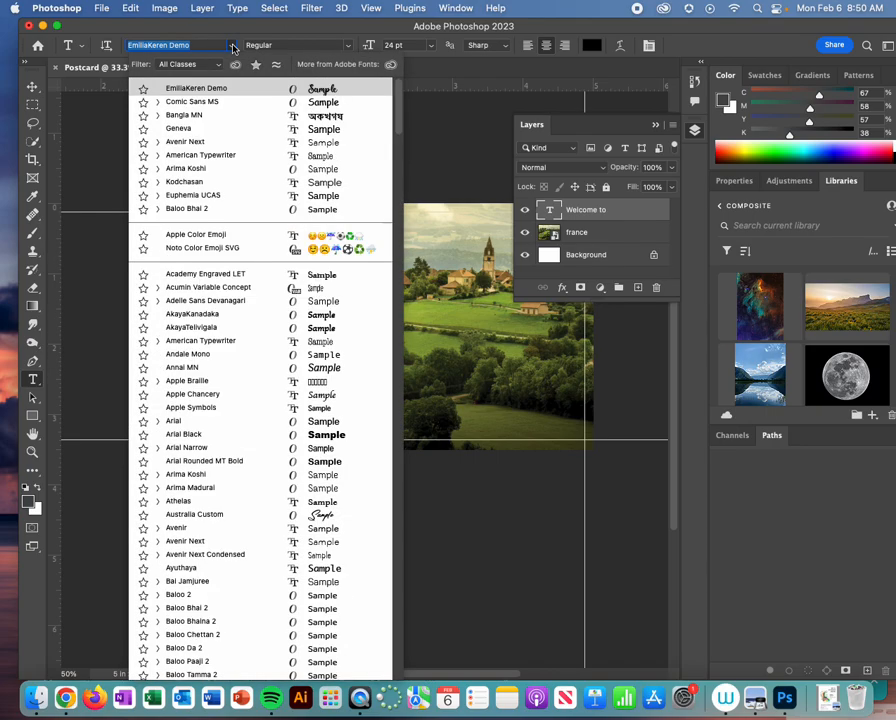
{"action": "left_click", "coordinate": [322, 103]}
- Add a separate 60 pt text layer reading "France" below the "Welcome to" text
{"action": "left_click", "coordinate": [250, 340]}
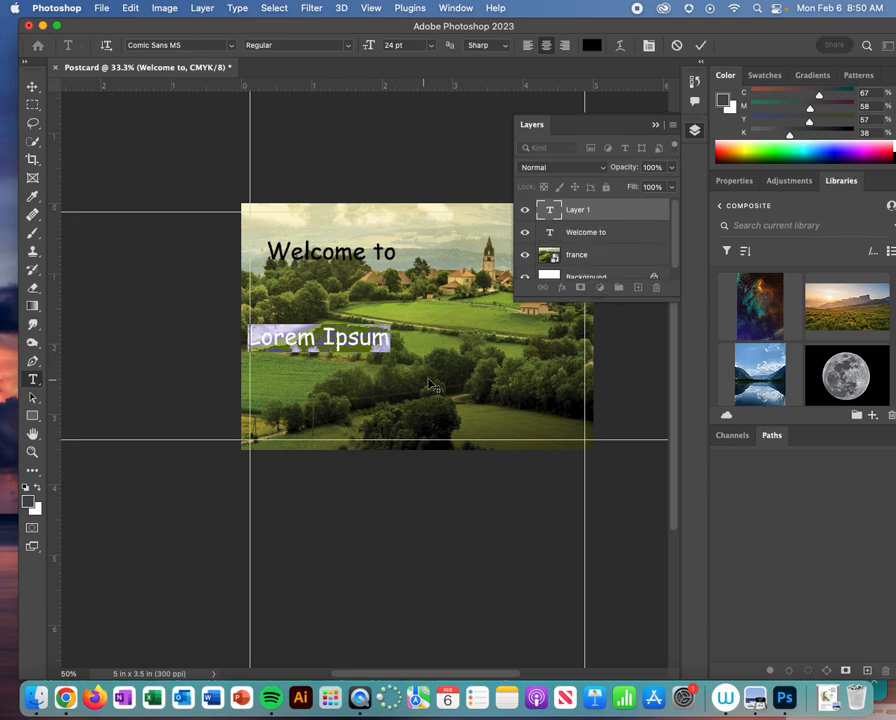
{"action": "left_click", "coordinate": [431, 45]}
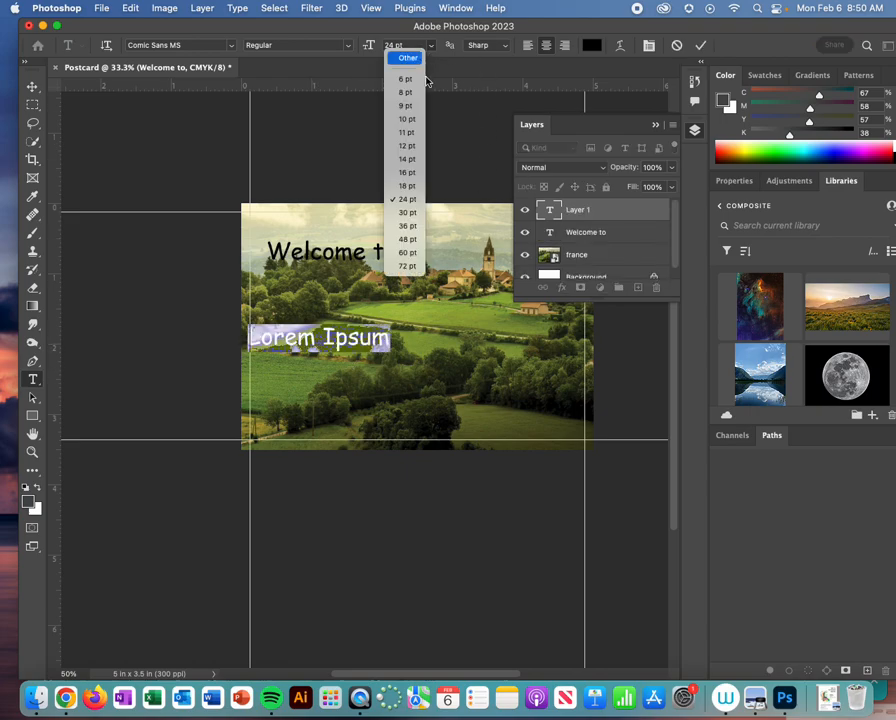
{"action": "left_click", "coordinate": [418, 252]}
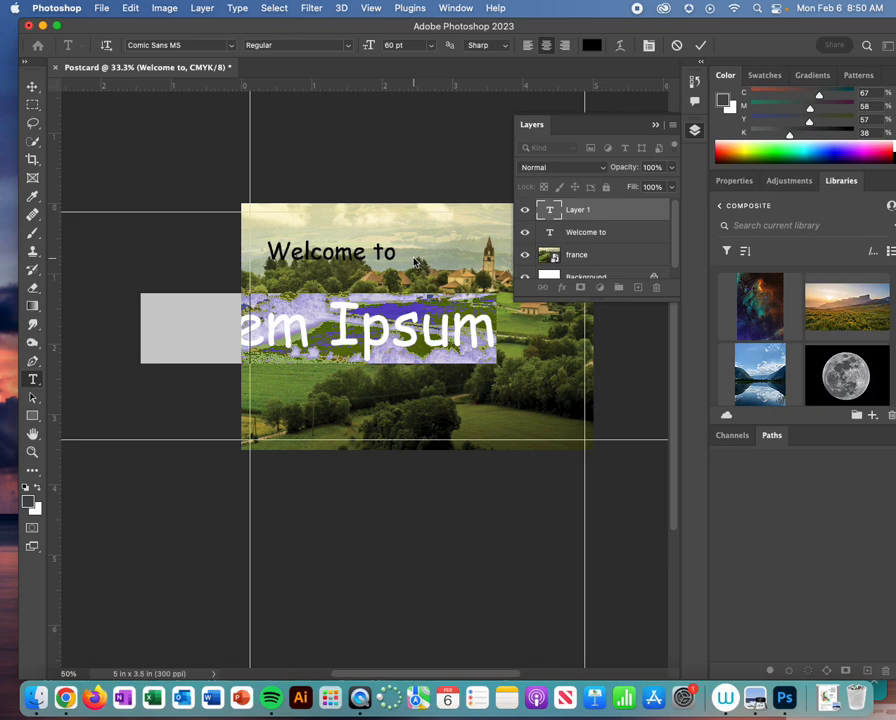
{"action": "type", "text": "France"}
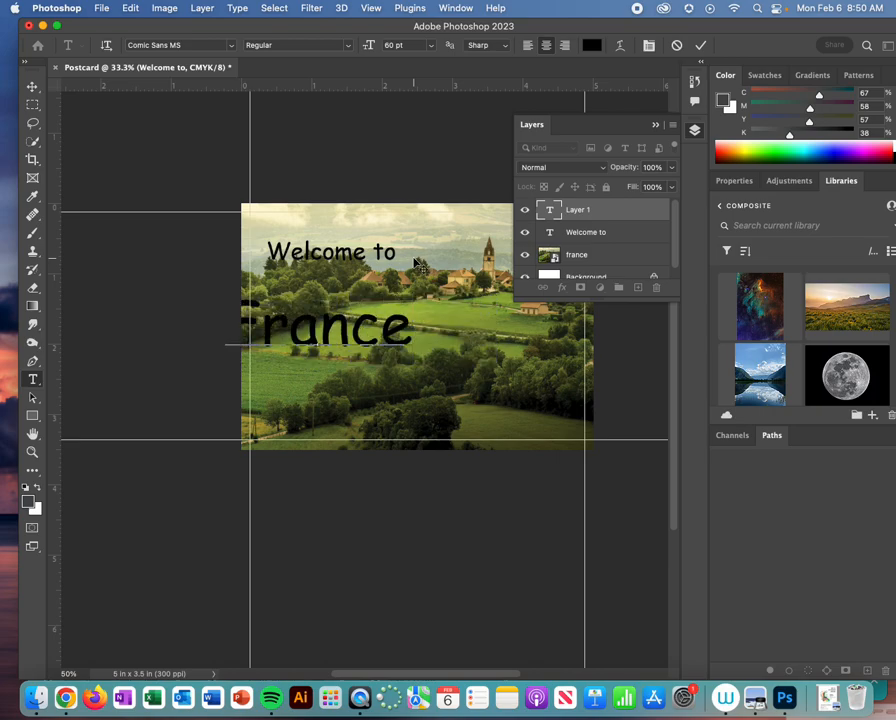
- Change the font of the "France" text to Australia Custom
{"action": "double_click", "coordinate": [325, 335]}
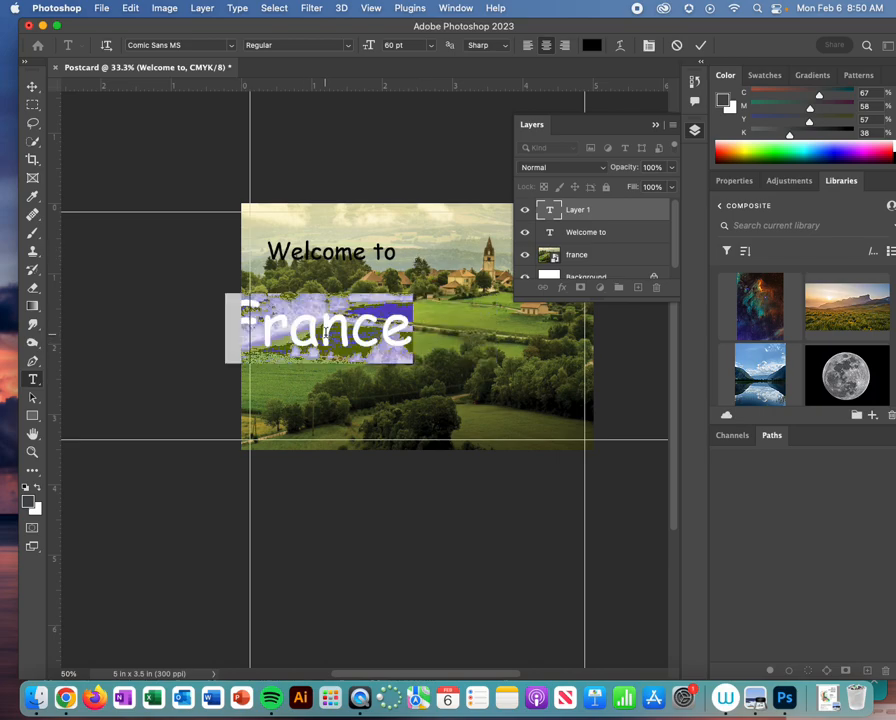
{"action": "left_click", "coordinate": [231, 45]}
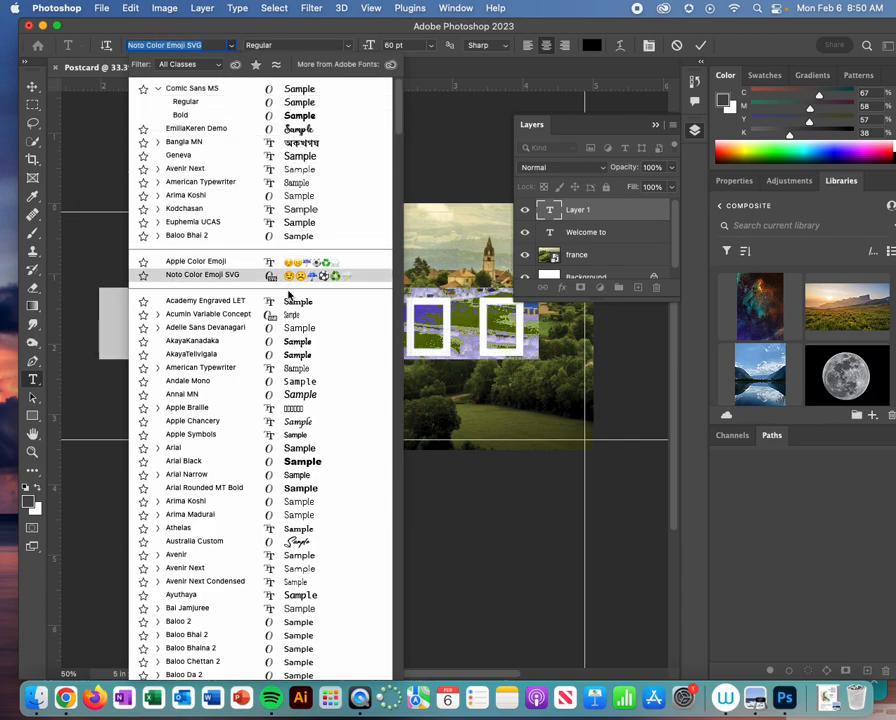
{"action": "left_click", "coordinate": [298, 541]}
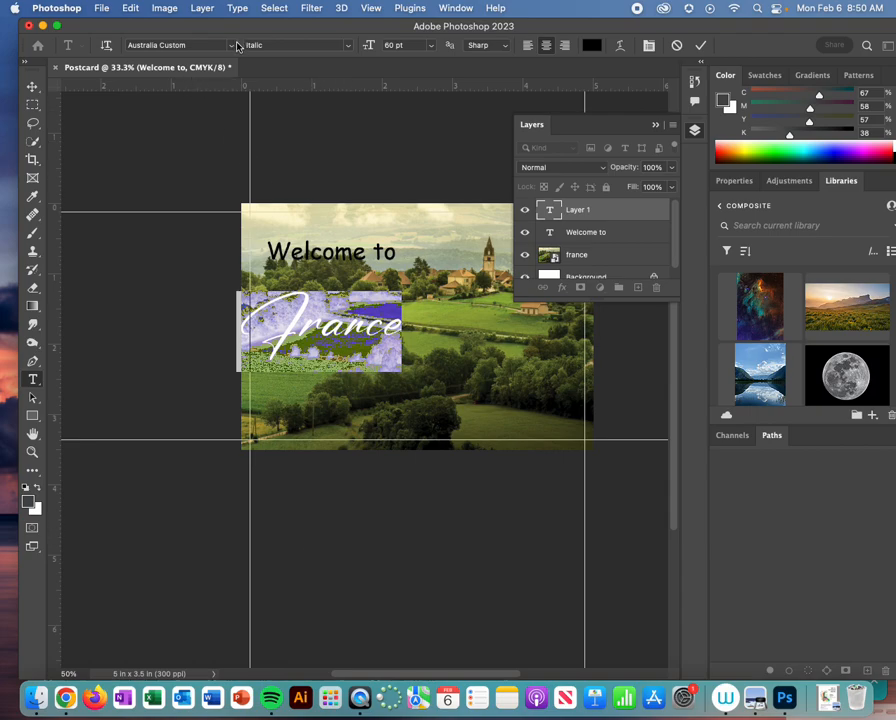
- Enlarge the "France" text to a font size of 100 pt
{"action": "left_click", "coordinate": [432, 46]}
{"action": "left_click", "coordinate": [407, 266]}
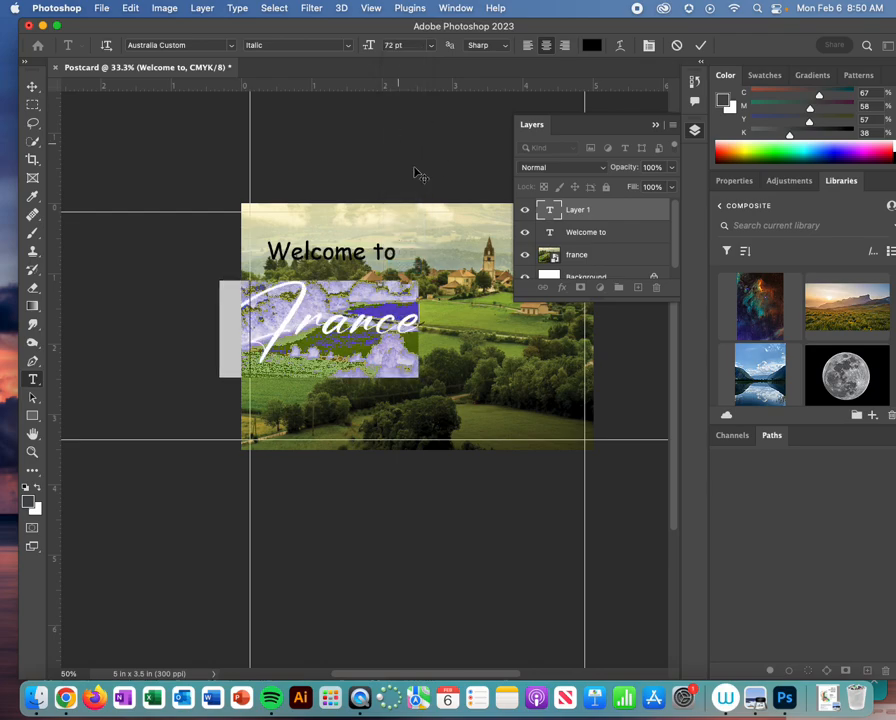
{"action": "left_click_drag", "start_coordinate": [415, 45], "coordinate": [343, 43]}
{"action": "type", "text": "100"}
{"action": "key", "text": "Return"}
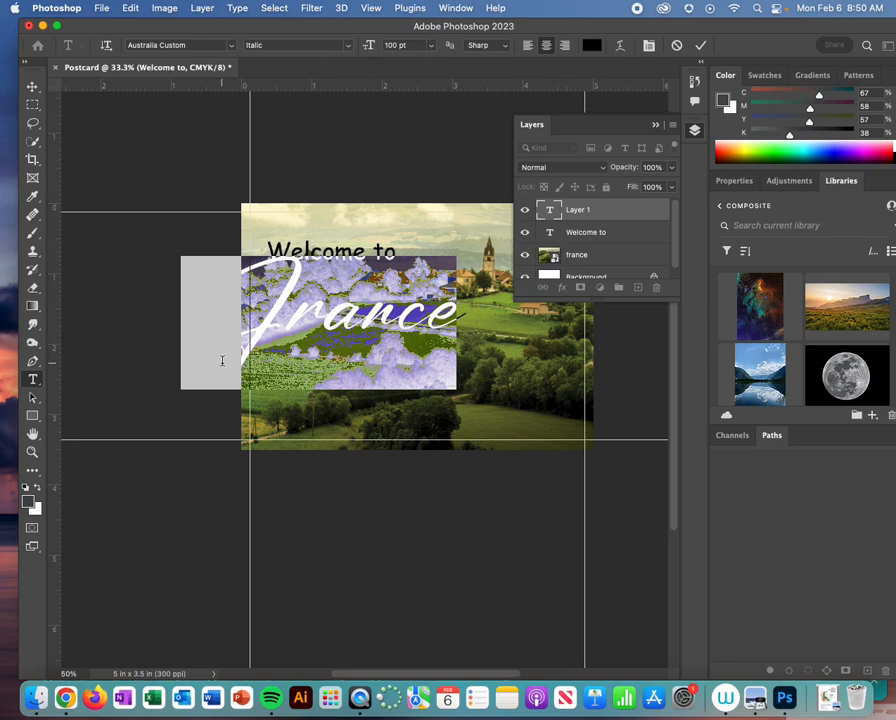
- Move the "France" text to the middle of the postcard, below "Welcome to" and inside the margin guides
{"action": "left_click", "coordinate": [32, 86]}
{"action": "left_click_drag", "start_coordinate": [354, 317], "coordinate": [451, 345]}
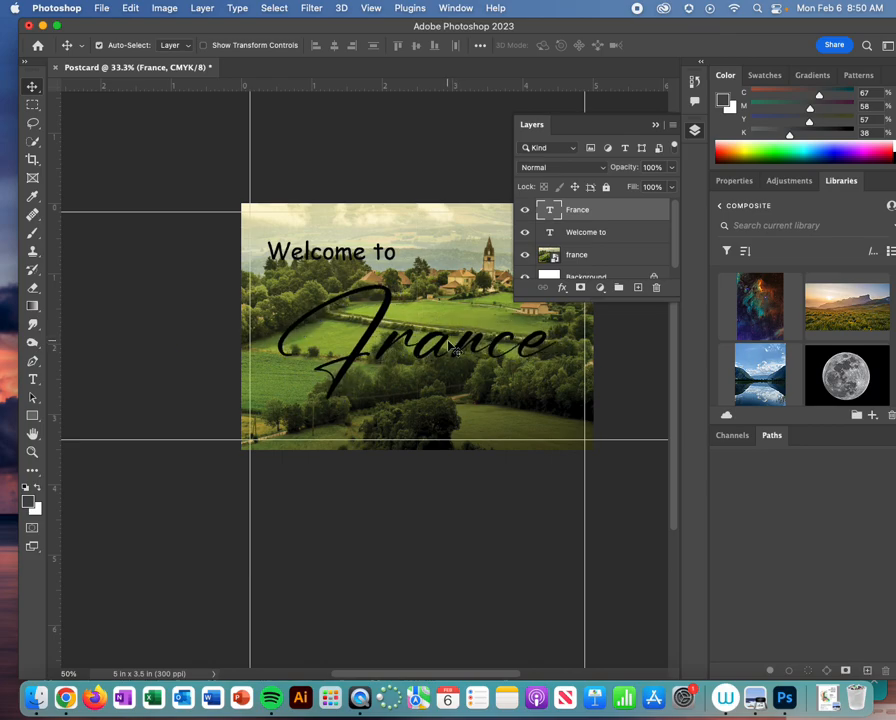
{"action": "left_click", "coordinate": [612, 235]}
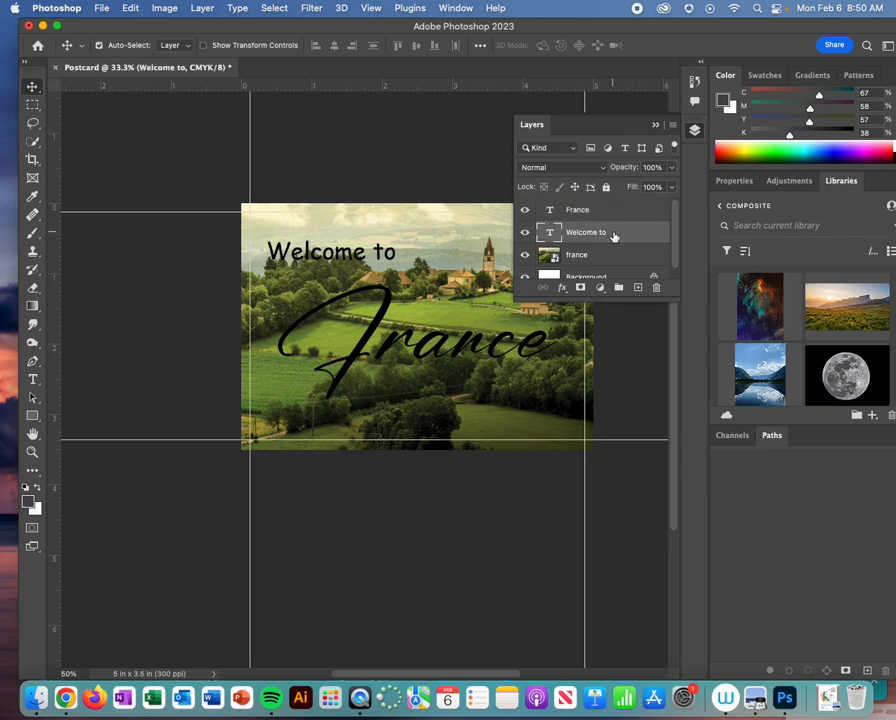
{"action": "left_click", "coordinate": [608, 211]}
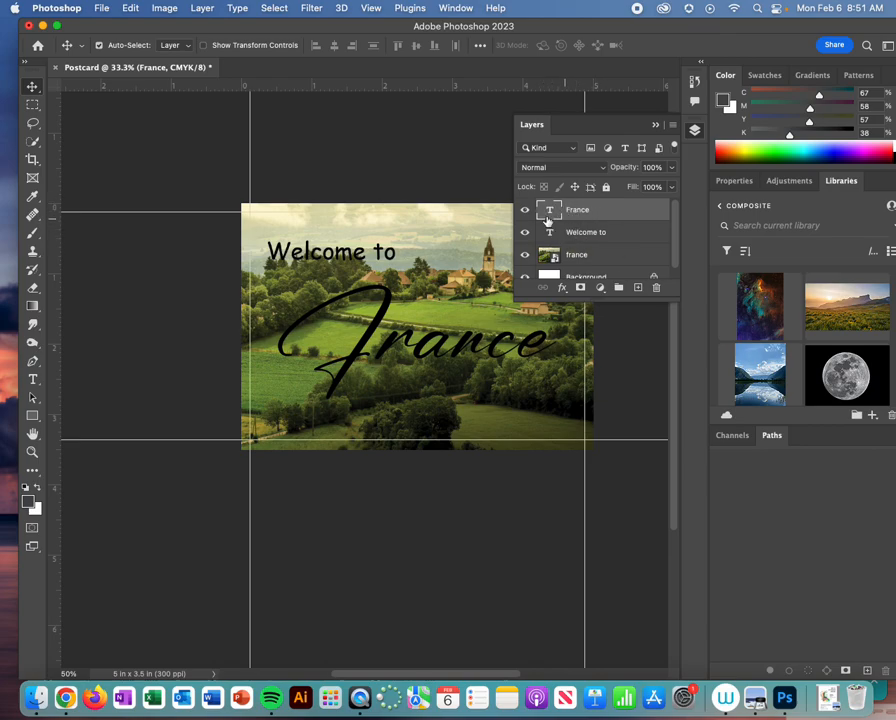
- Duplicate the france photo layer and place the copy at the top of the layer stack, directly above the "France" text layer
{"action": "left_click", "coordinate": [623, 256]}
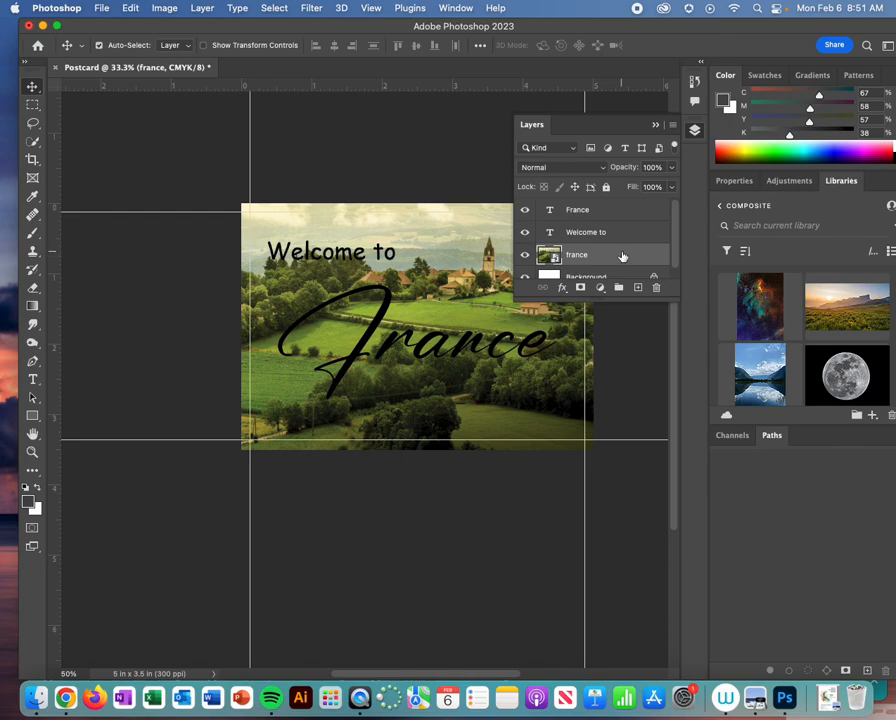
{"action": "key", "text": "super+j"}
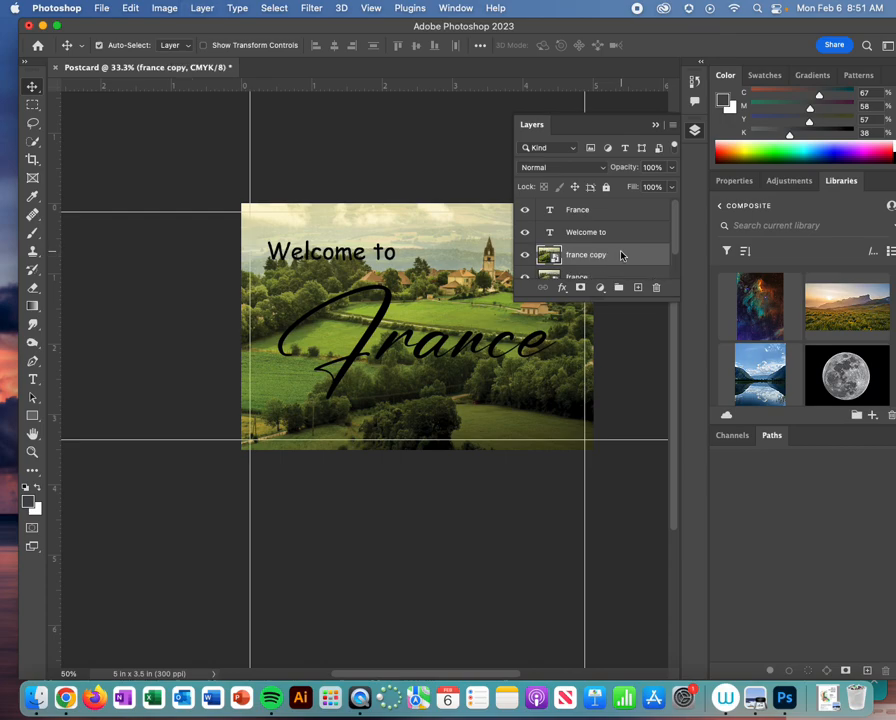
{"action": "left_click_drag", "start_coordinate": [621, 256], "coordinate": [620, 205]}
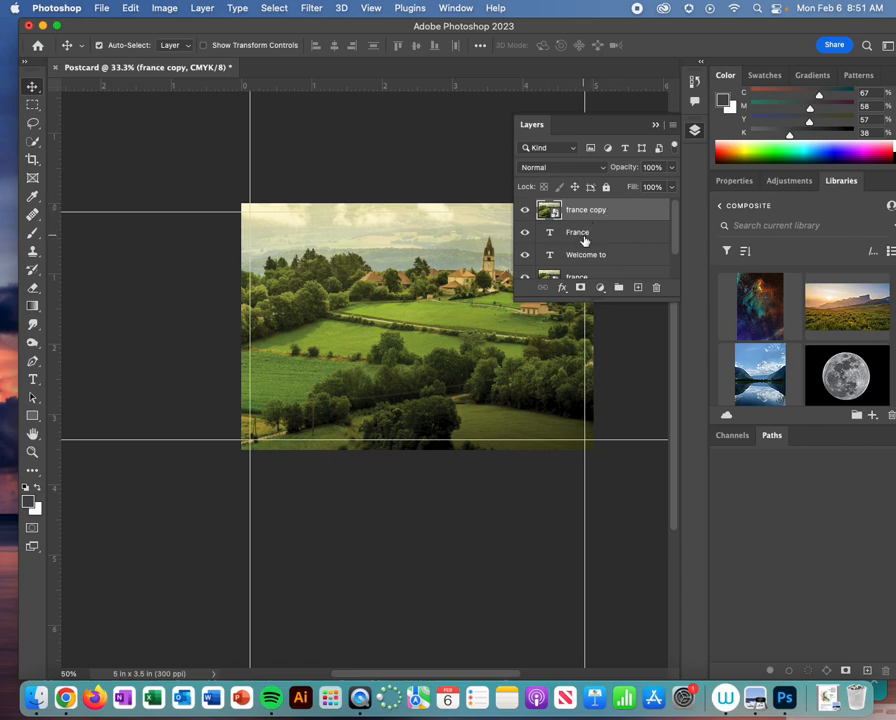
- Clip the photo copy to the "France" text with a clipping mask, and check it by briefly hiding the original photo layer
{"action": "right_click", "coordinate": [631, 212]}
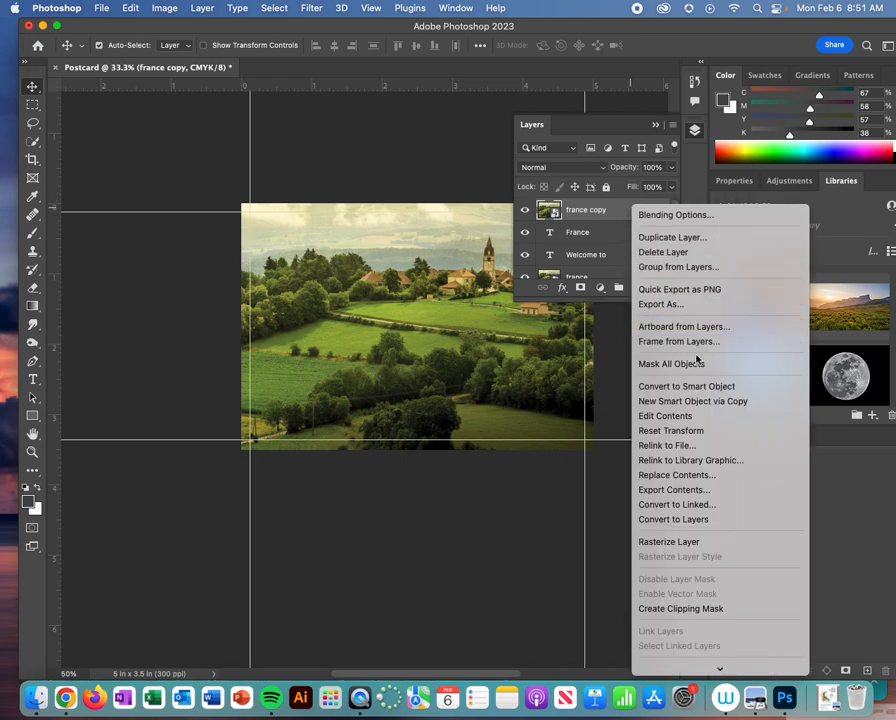
{"action": "left_click", "coordinate": [696, 608]}
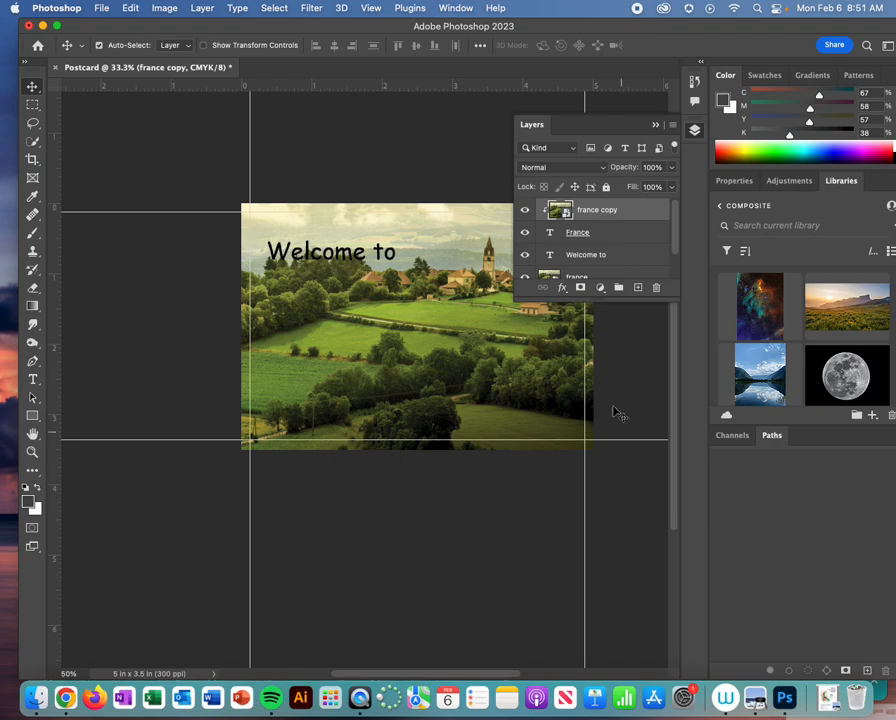
{"action": "left_click", "coordinate": [525, 277]}
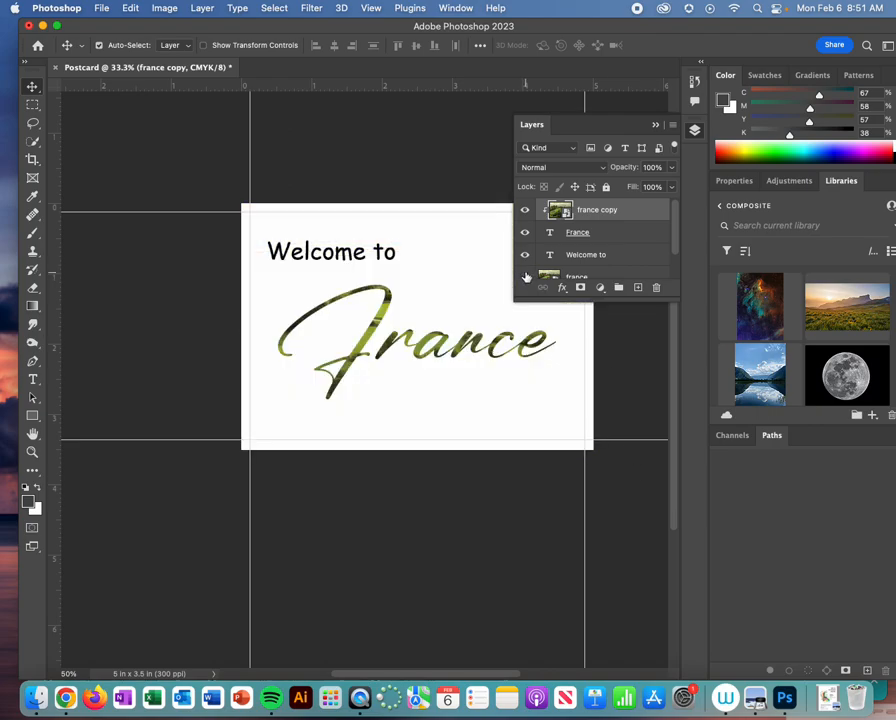
{"action": "left_click", "coordinate": [525, 277]}
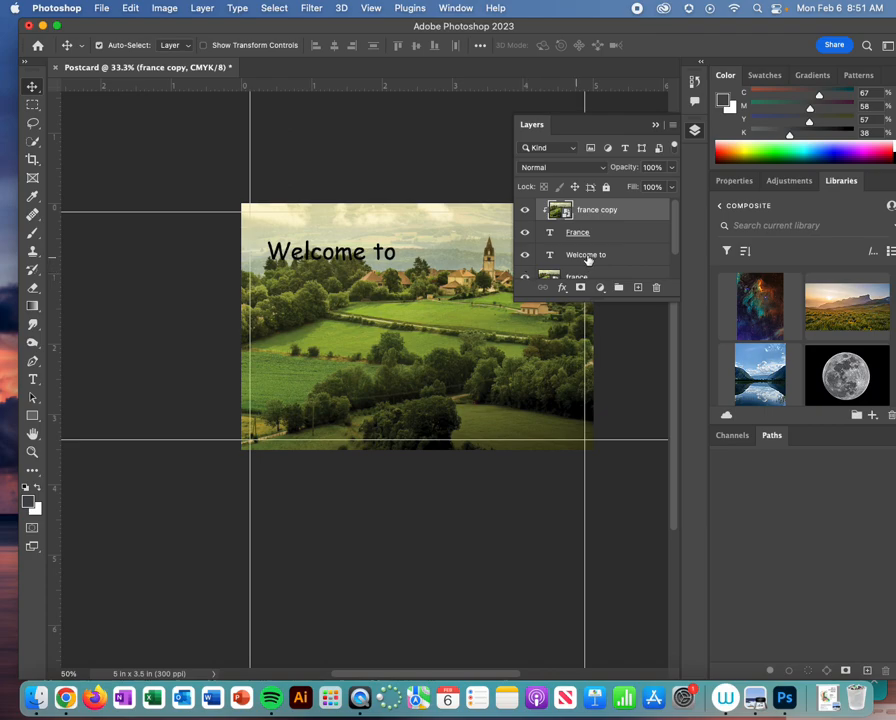
- Add a 4 px stroke in a very pale mint, nearly white colour to the "France" text layer
{"action": "left_click", "coordinate": [641, 235]}
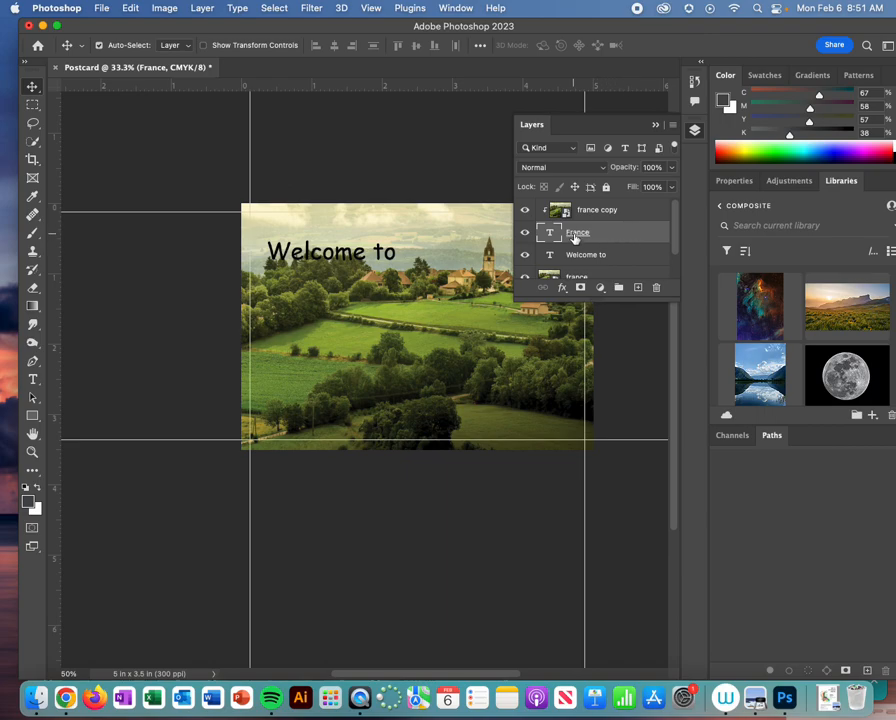
{"action": "double_click", "coordinate": [636, 236]}
{"action": "left_click_drag", "start_coordinate": [596, 99], "coordinate": [775, 68]}
{"action": "left_click", "coordinate": [563, 207]}
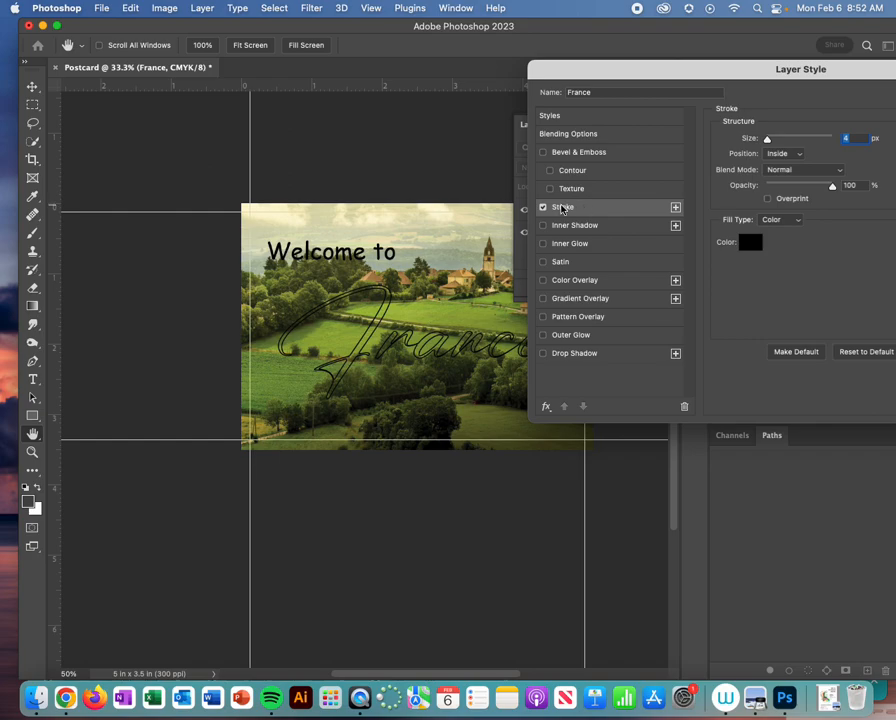
{"action": "left_click", "coordinate": [751, 243]}
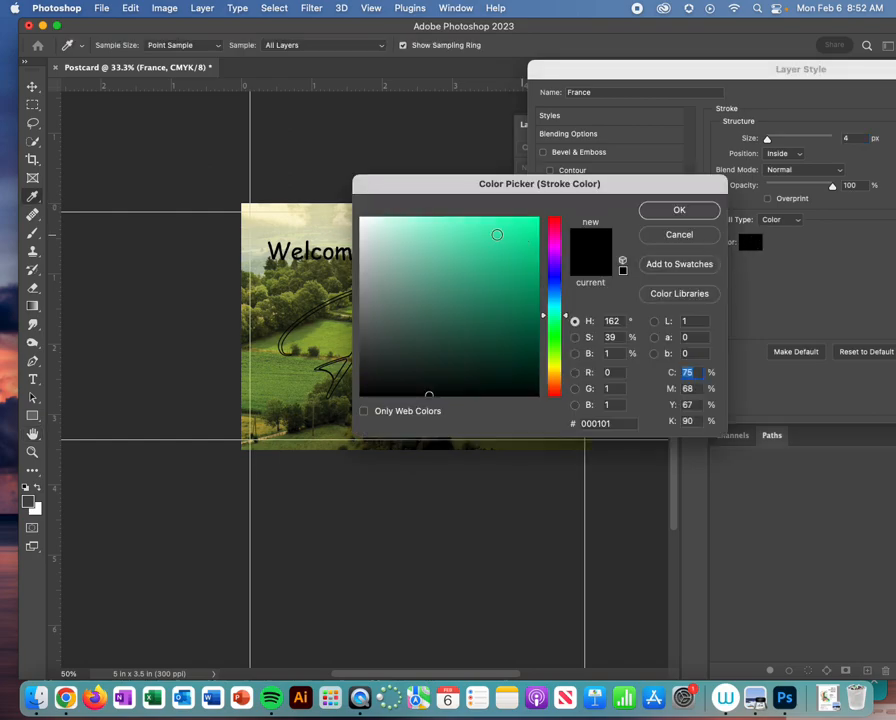
{"action": "left_click", "coordinate": [370, 224]}
{"action": "left_click", "coordinate": [665, 211]}
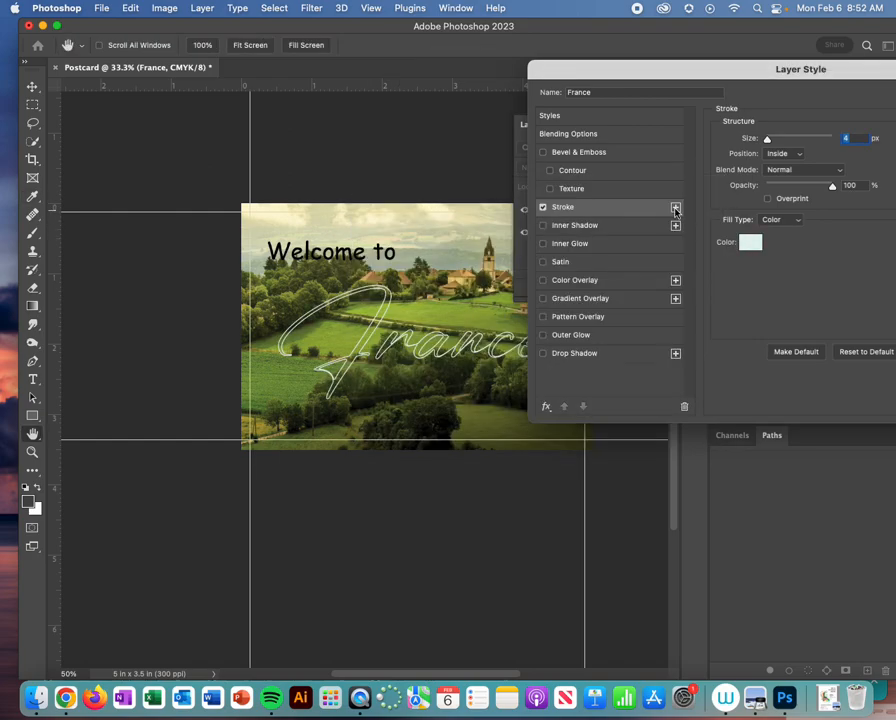
- Enable a drop shadow on the "France" text and set its stroke position to Outside
{"action": "left_click", "coordinate": [543, 354]}
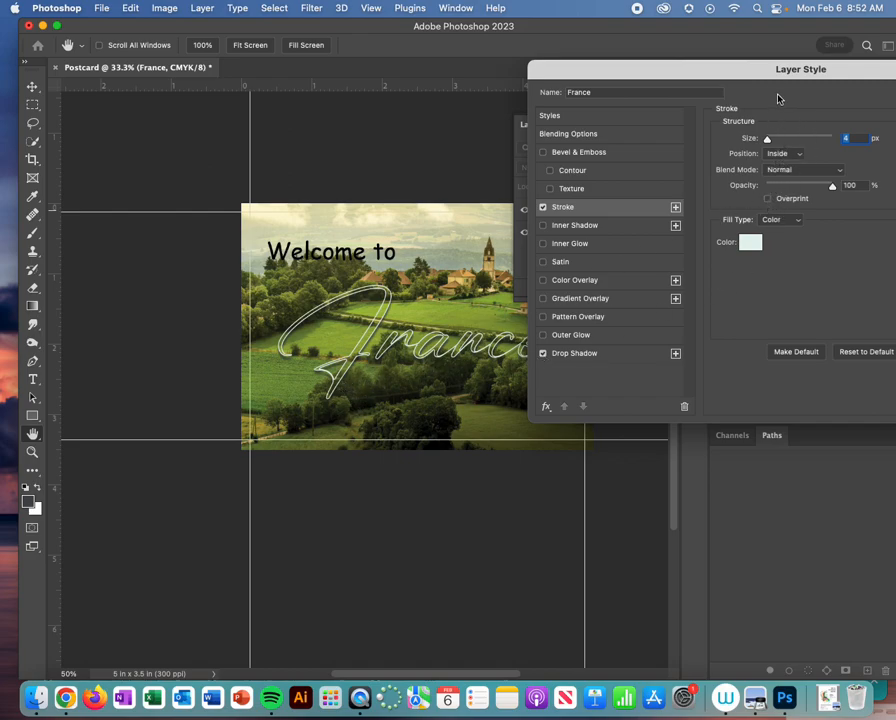
{"action": "mouse_move", "coordinate": [768, 141]}
{"action": "left_mouse_down"}
{"action": "mouse_move", "coordinate": [780, 140]}
{"action": "mouse_move", "coordinate": [768, 141]}
{"action": "left_mouse_up"}
{"action": "left_click", "coordinate": [784, 155]}
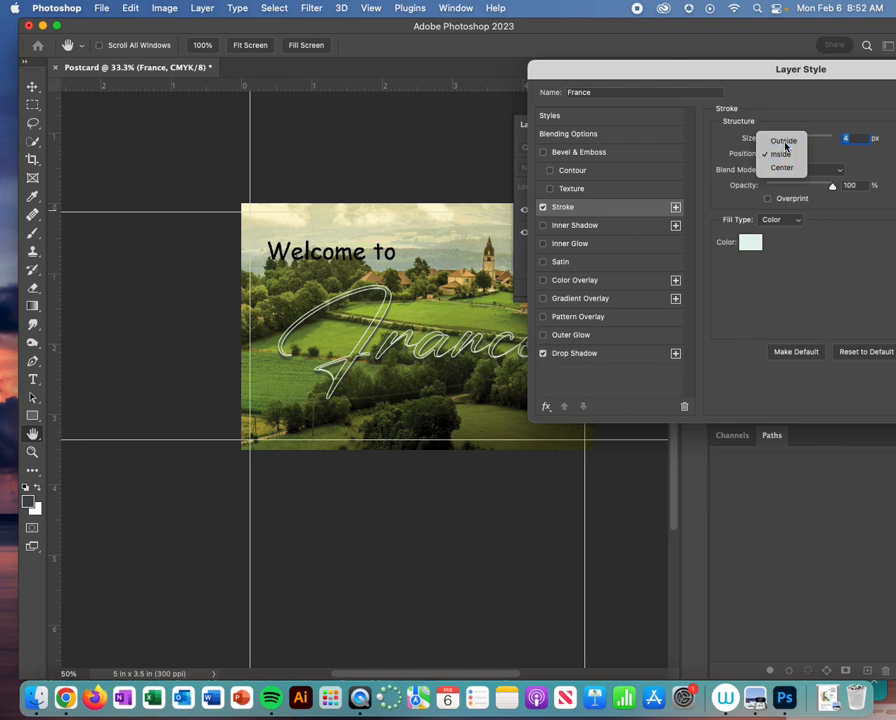
{"action": "left_click", "coordinate": [784, 144]}
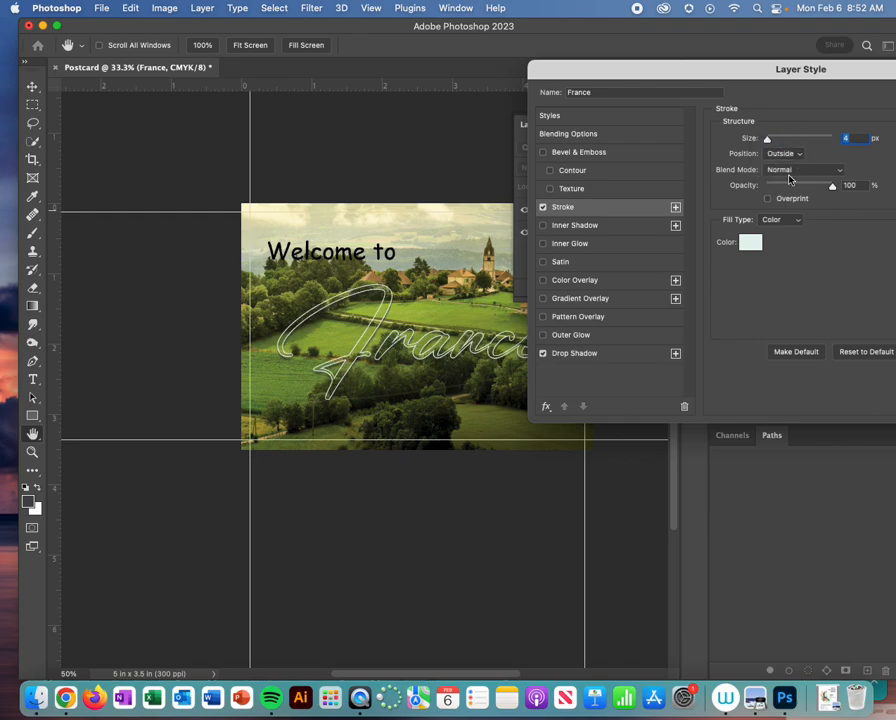
{"action": "left_click", "coordinate": [747, 243]}
{"action": "left_click", "coordinate": [381, 339]}
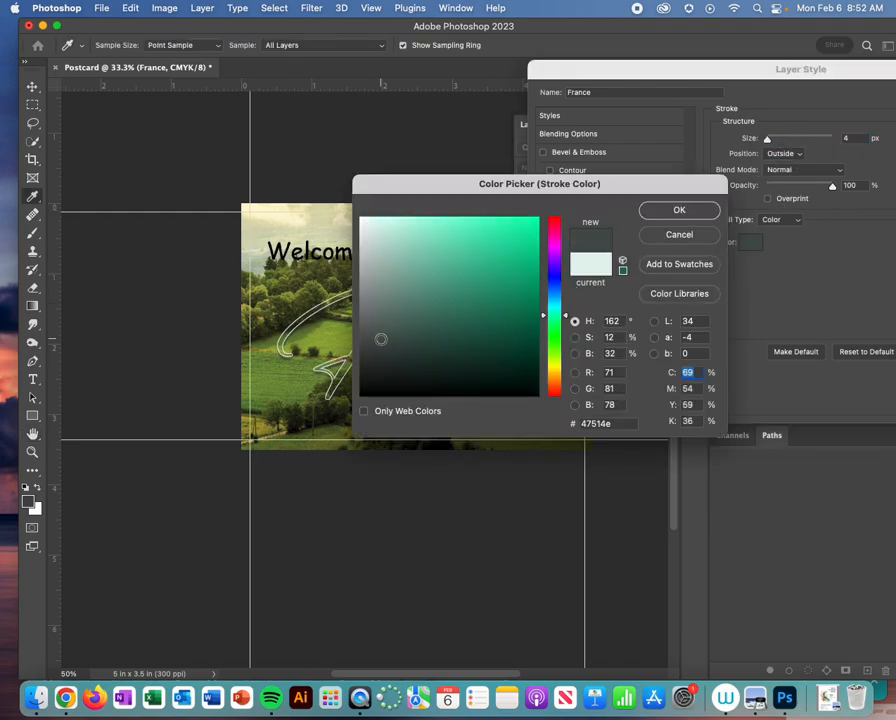
{"action": "left_click_drag", "start_coordinate": [378, 343], "coordinate": [379, 323]}
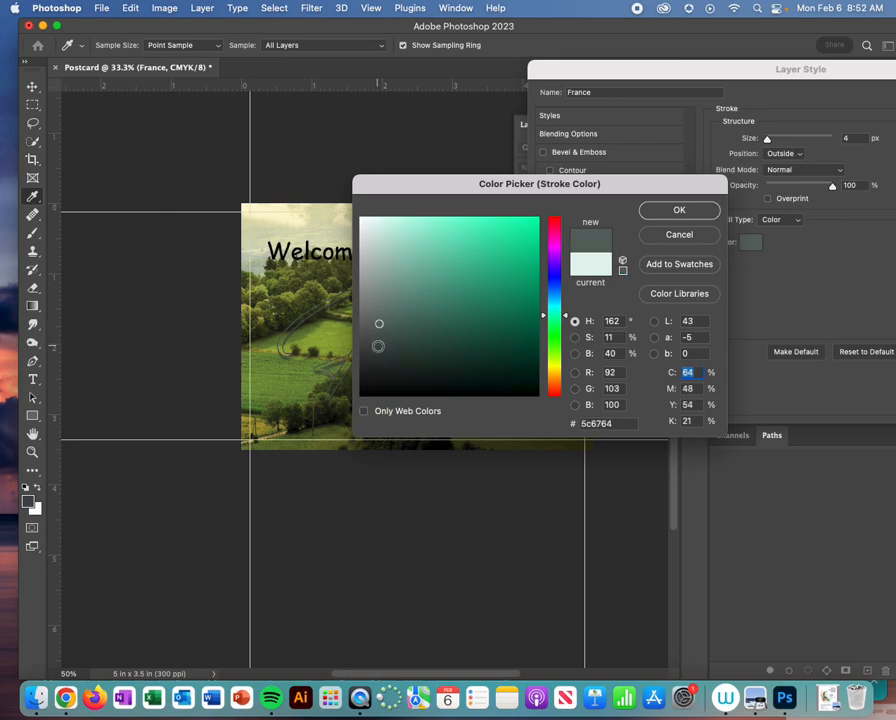
{"action": "left_click", "coordinate": [680, 236]}
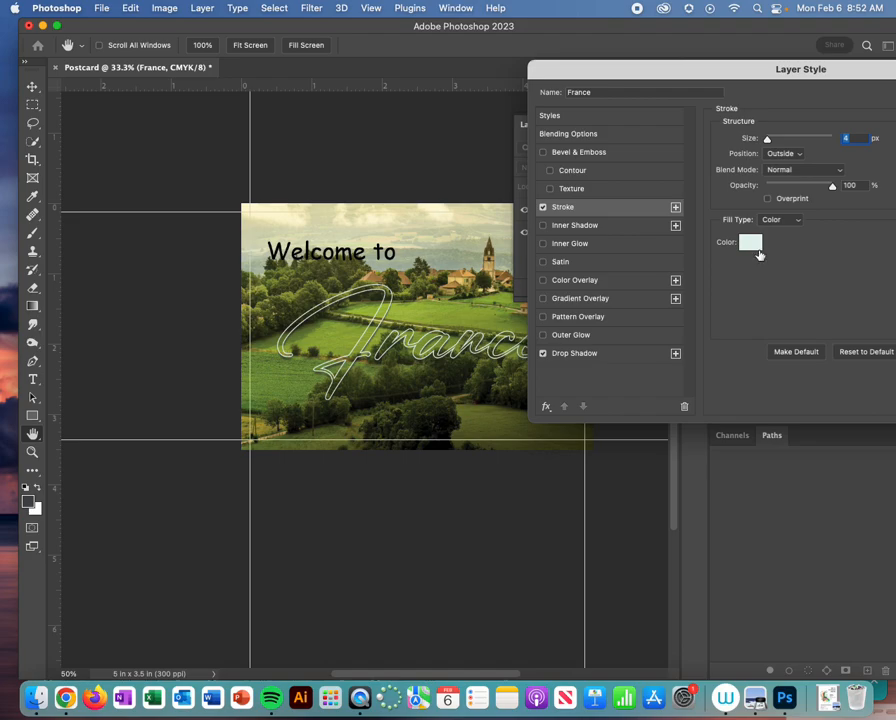
- Apply the layer style to the "France" text and collapse the Layers panel to reveal the whole postcard
{"action": "left_click_drag", "start_coordinate": [857, 80], "coordinate": [687, 57]}
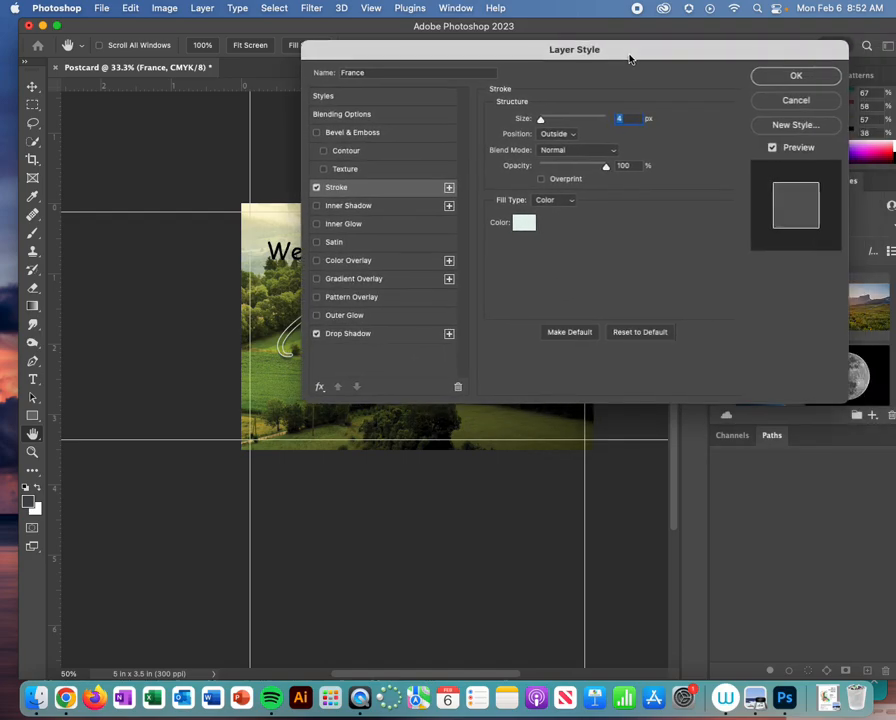
{"action": "left_click", "coordinate": [808, 77]}
{"action": "left_click", "coordinate": [656, 126]}
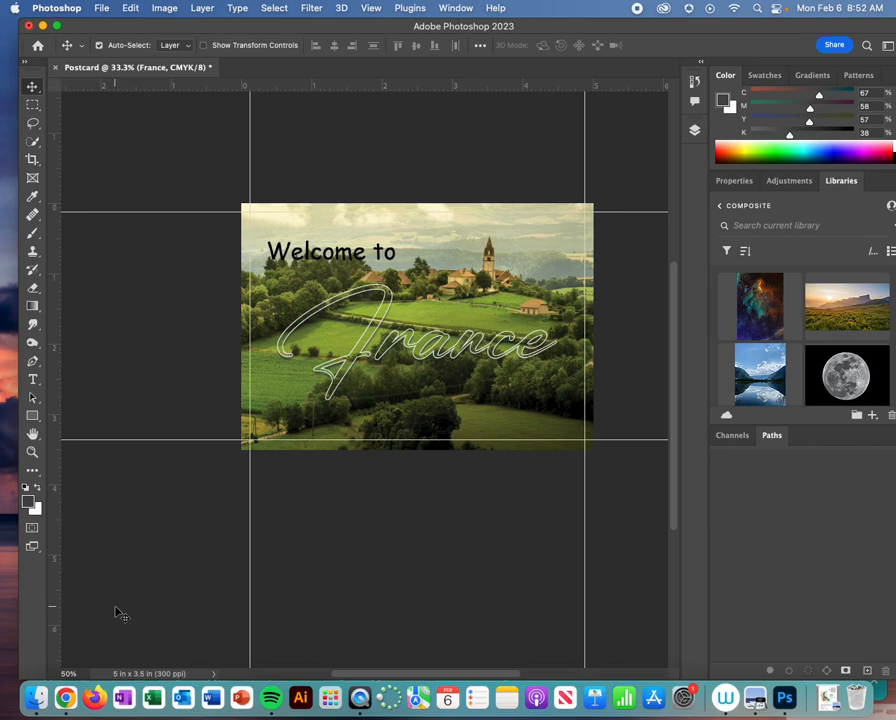
- Save the document to Creative Cloud under the name Postcard
{"action": "left_click", "coordinate": [102, 8]}
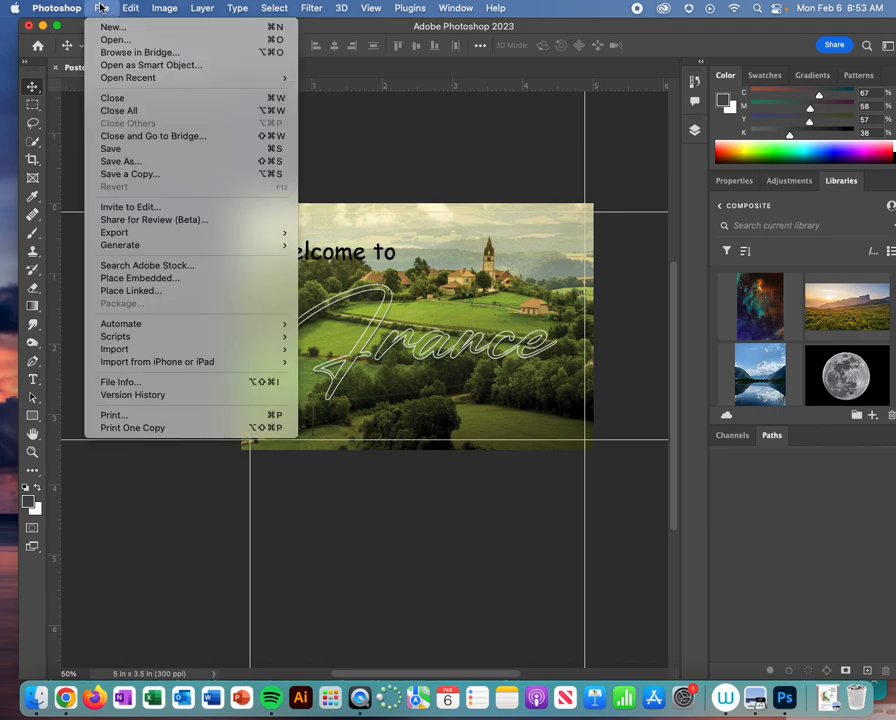
{"action": "left_click", "coordinate": [124, 161]}
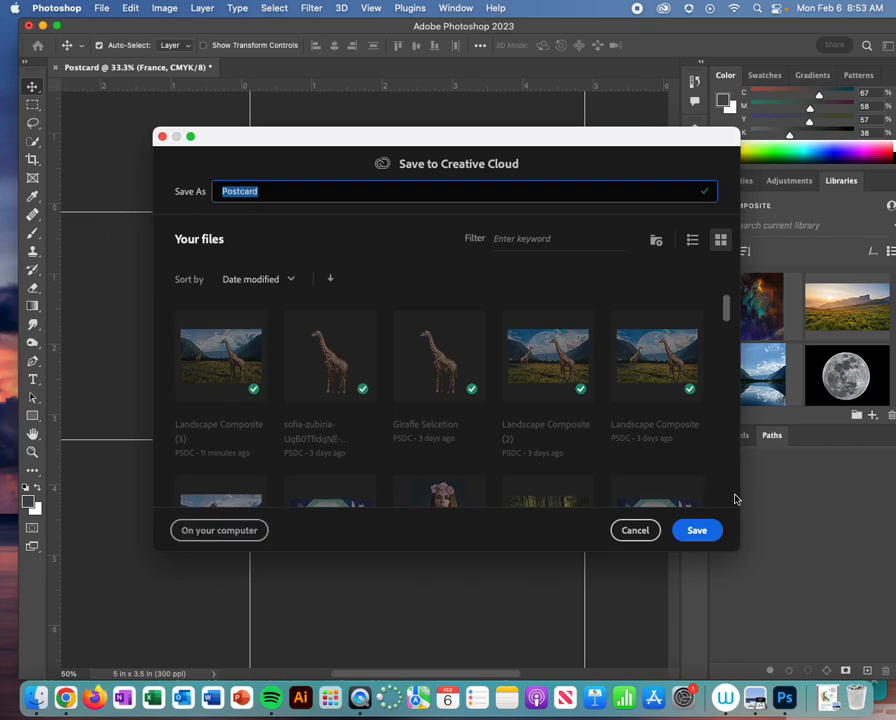
{"action": "left_click", "coordinate": [697, 530]}
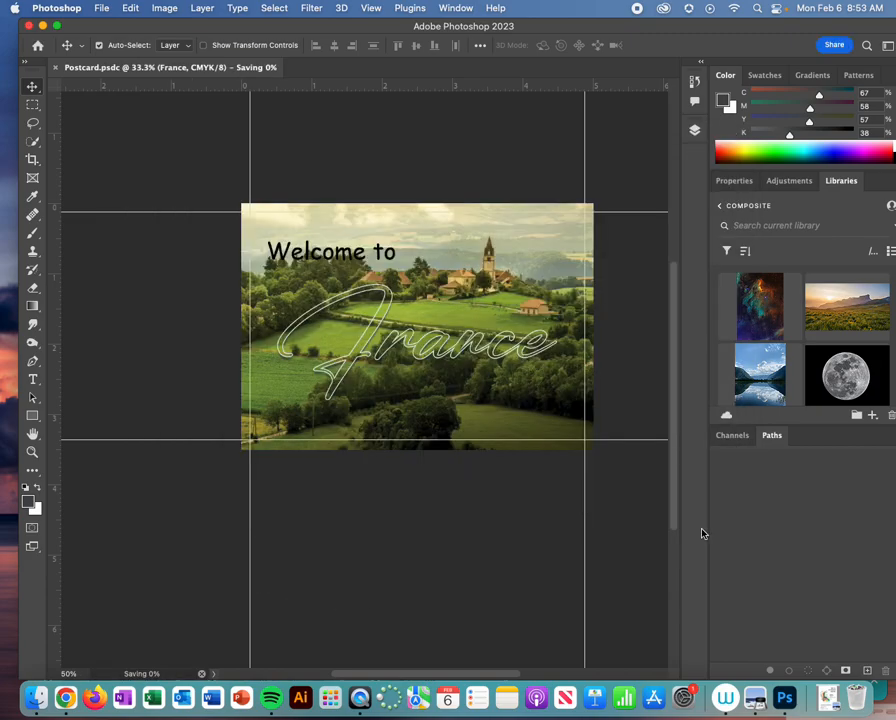
- Export the postcard as a PNG at 100% scale, named Postcard, into the Creative Cloud Files folder
{"action": "left_click", "coordinate": [102, 8]}
{"action": "mouse_move", "coordinate": [110, 232]}
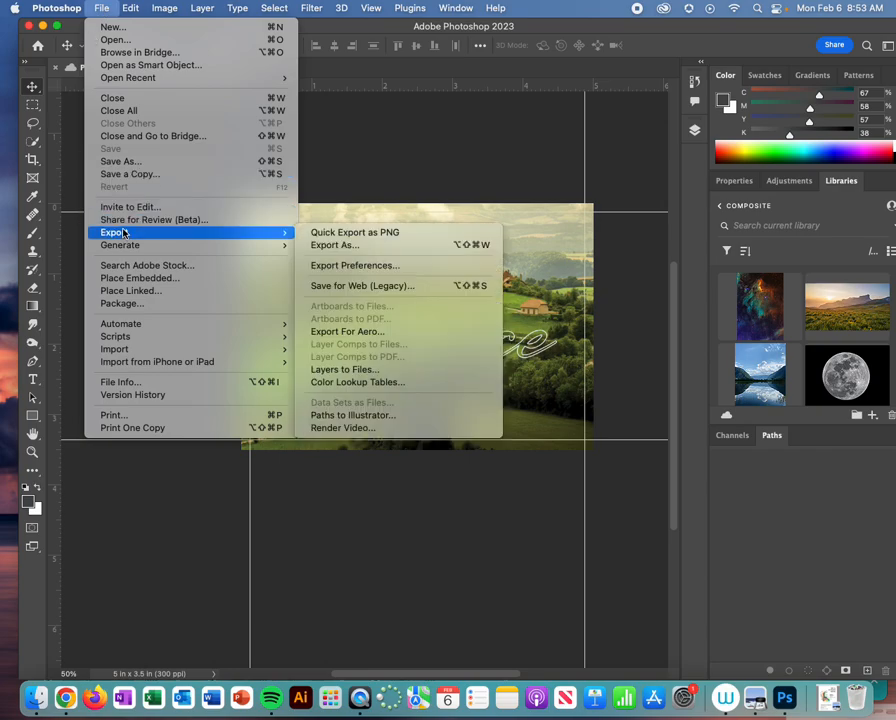
{"action": "left_click", "coordinate": [340, 245]}
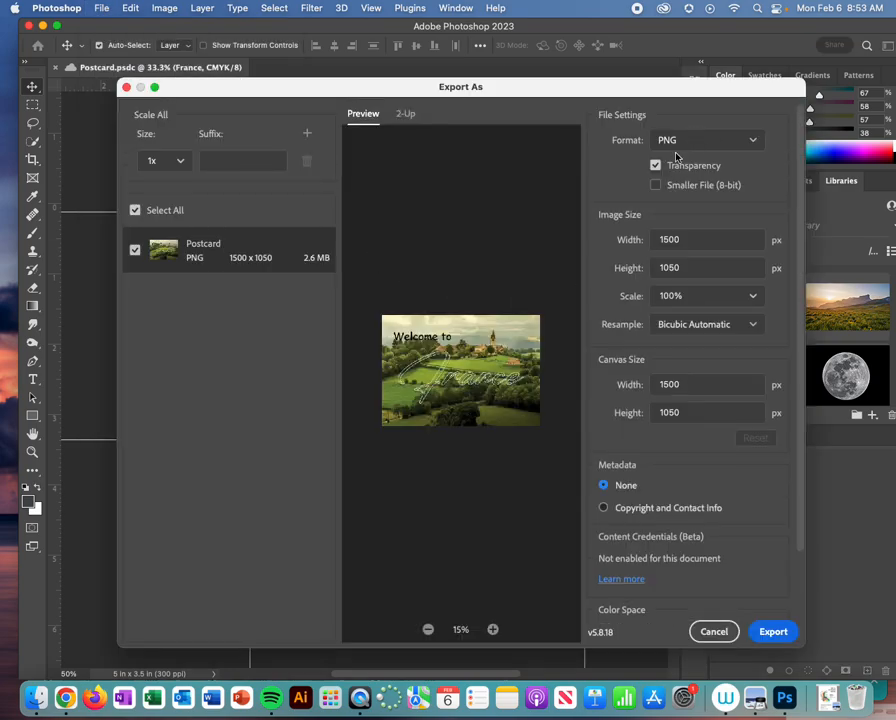
{"action": "left_click", "coordinate": [785, 633]}
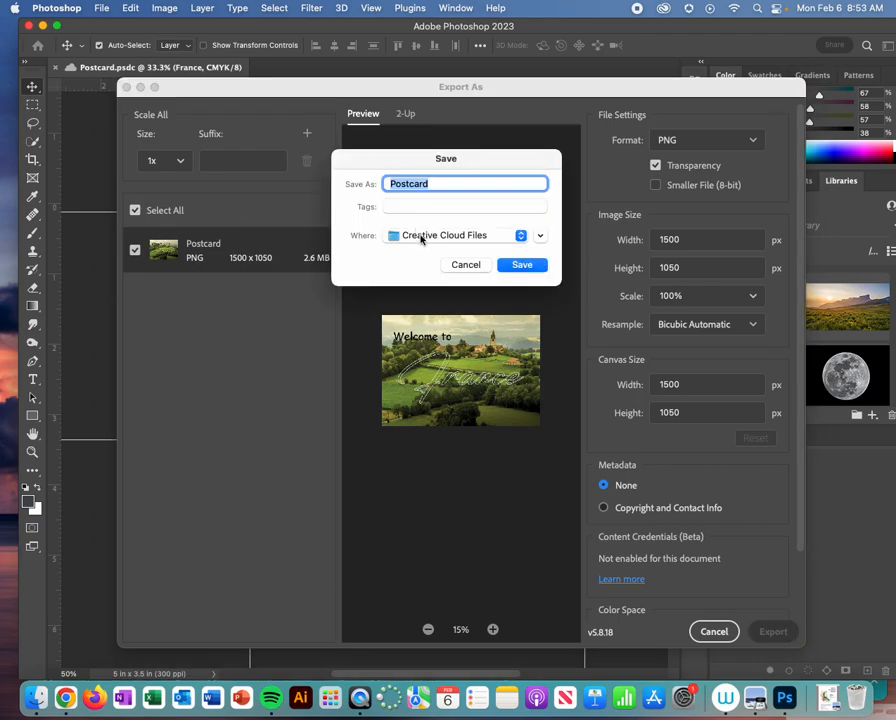
{"action": "left_click", "coordinate": [420, 236]}
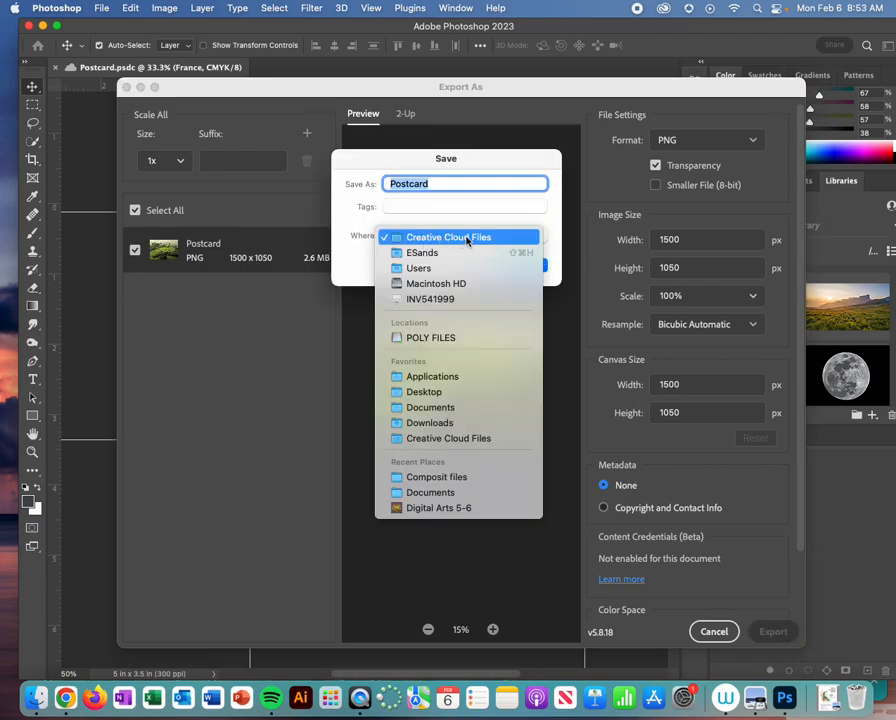
{"action": "left_click", "coordinate": [456, 439]}
{"action": "left_click", "coordinate": [522, 266]}
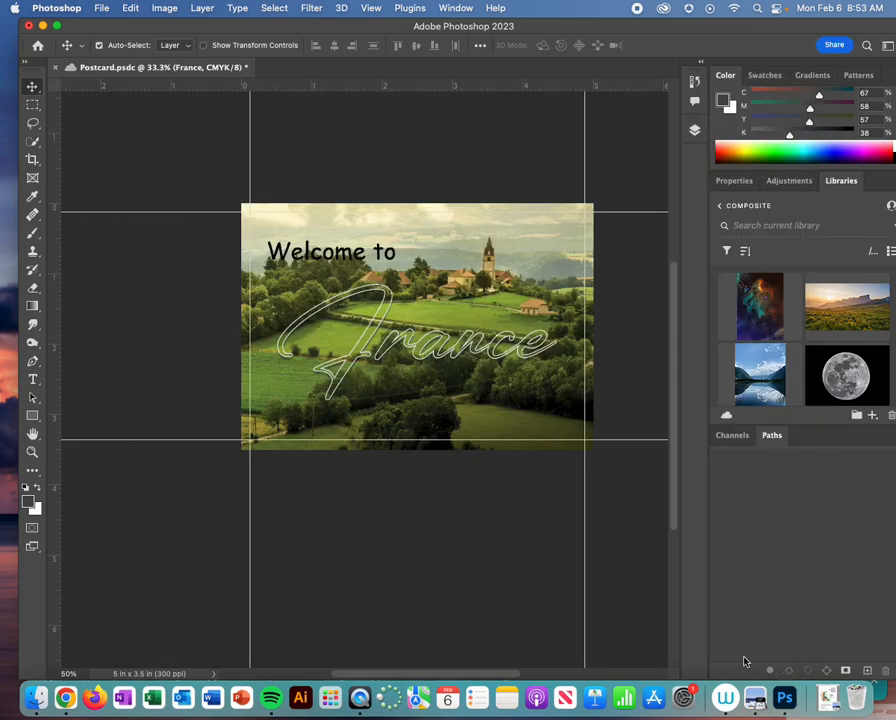
- Minimize the Photoshop window and look for the exported Postcard.png in the Creative Cloud Files folder in Finder
{"action": "left_click", "coordinate": [43, 26]}
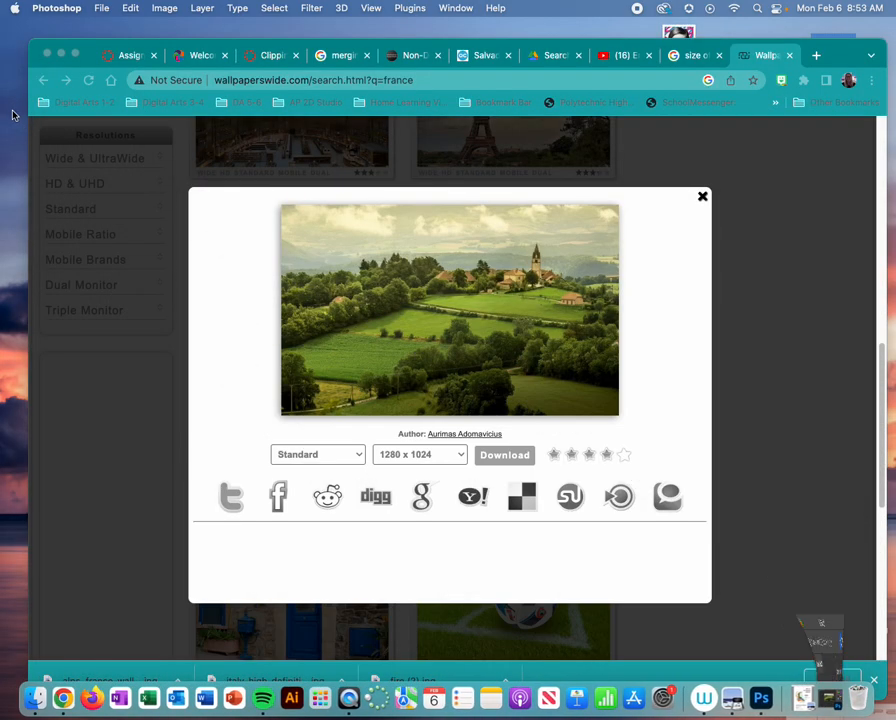
{"action": "left_click", "coordinate": [181, 8]}
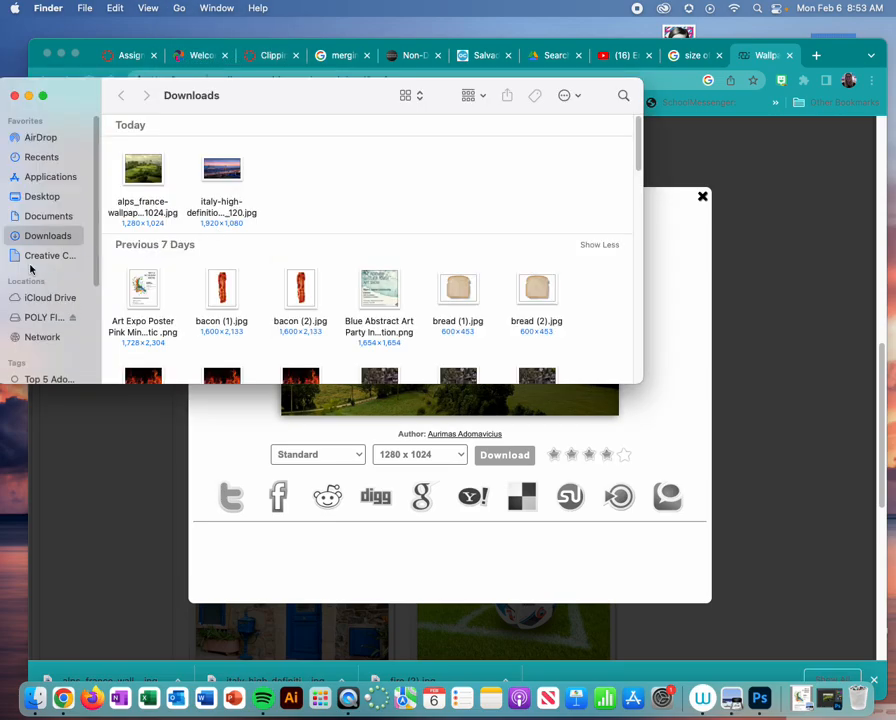
{"action": "left_click", "coordinate": [44, 257]}
{"action": "scroll", "coordinate": [150, 262], "scroll_direction": "up", "scroll_amount": 5}
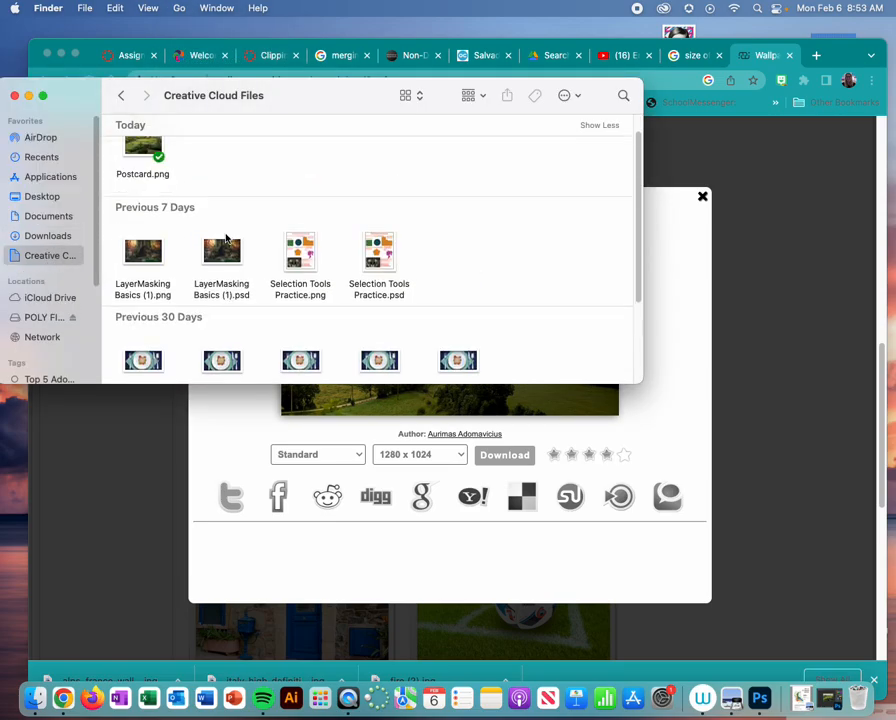